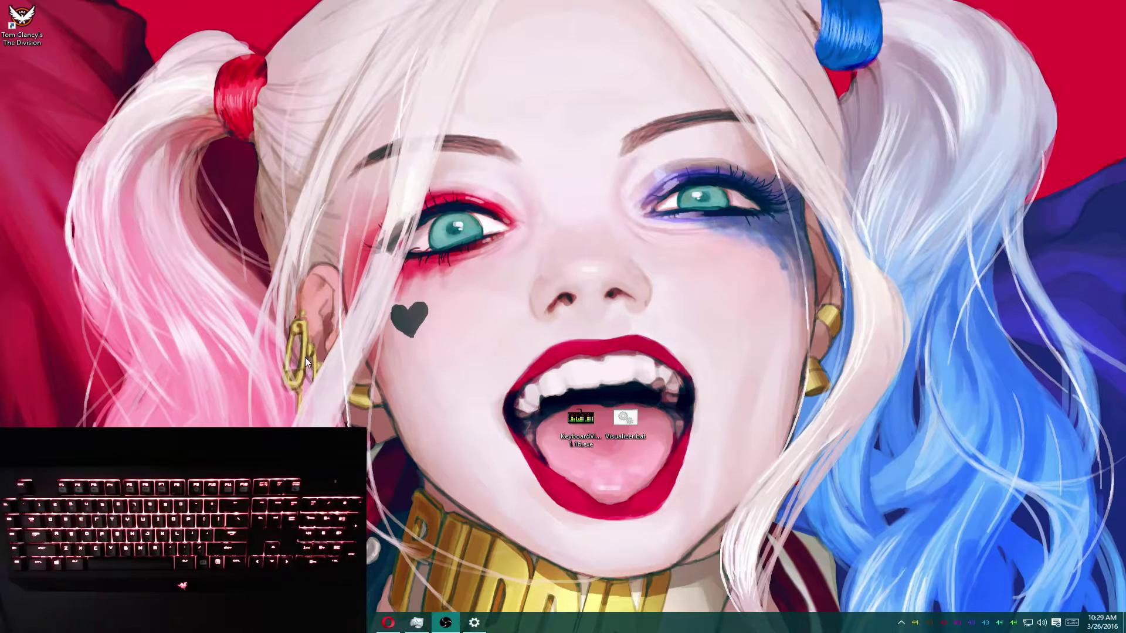
{"action": "left_click", "coordinate": [620, 425]}
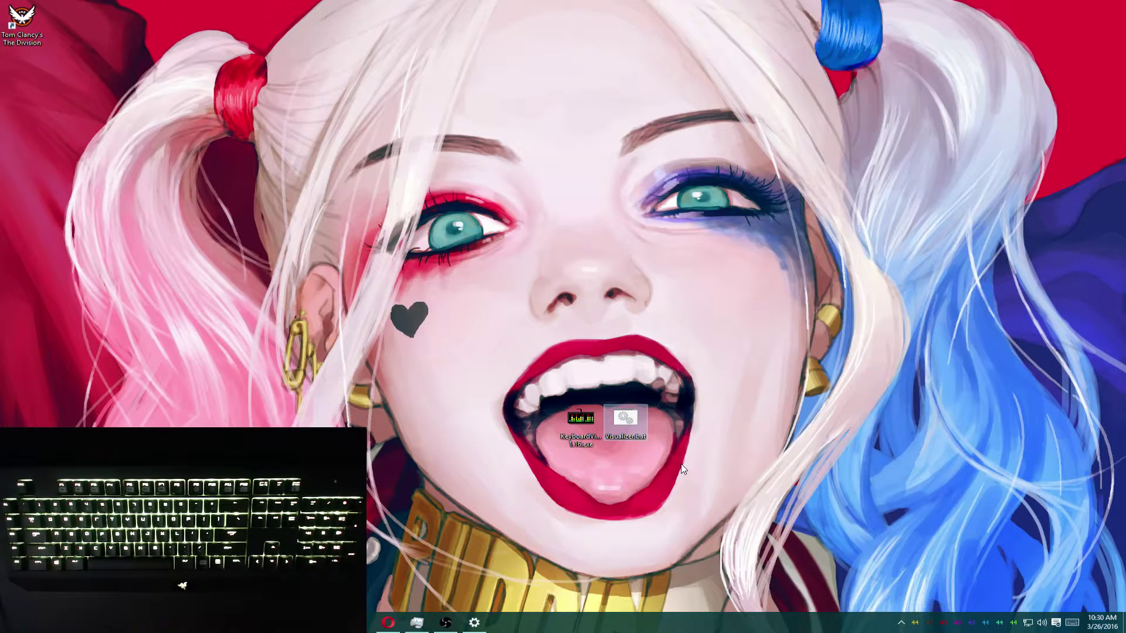
{"action": "left_click", "coordinate": [617, 459]}
{"action": "left_click", "coordinate": [580, 428]}
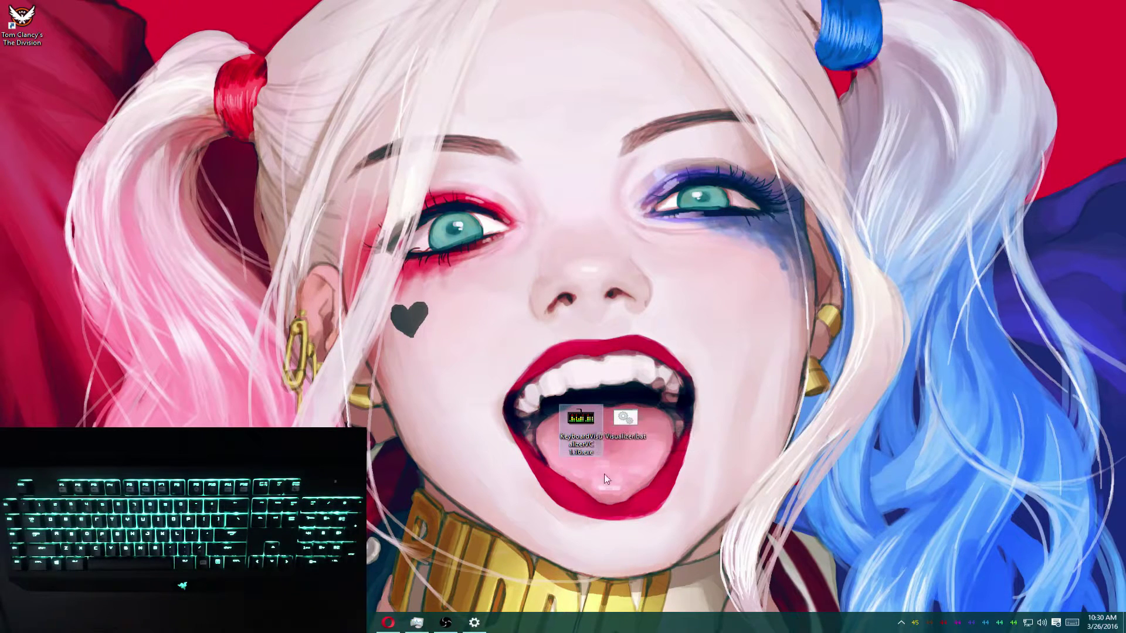
{"action": "left_click_drag", "start_coordinate": [526, 377], "coordinate": [705, 449]}
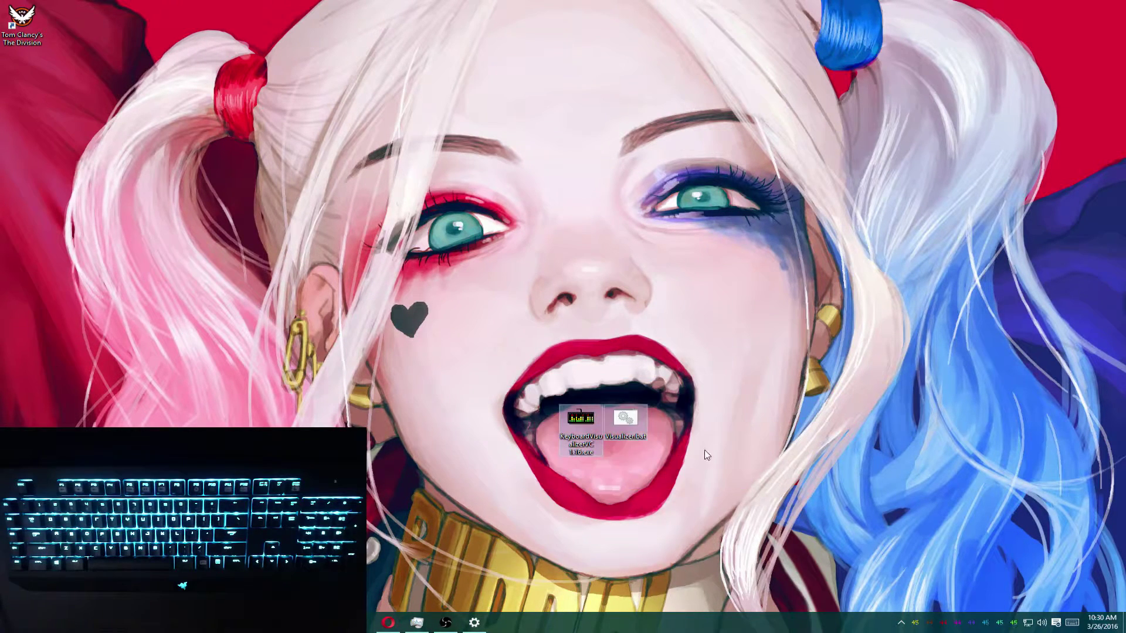
{"action": "key", "text": "Right"}
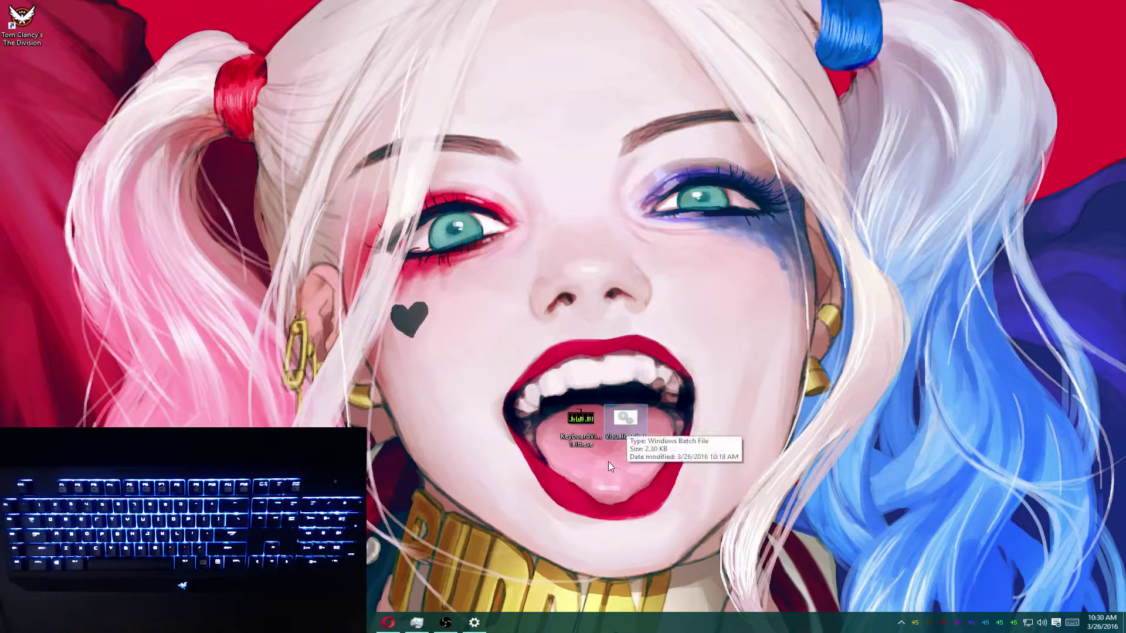
{"action": "left_click", "coordinate": [575, 462]}
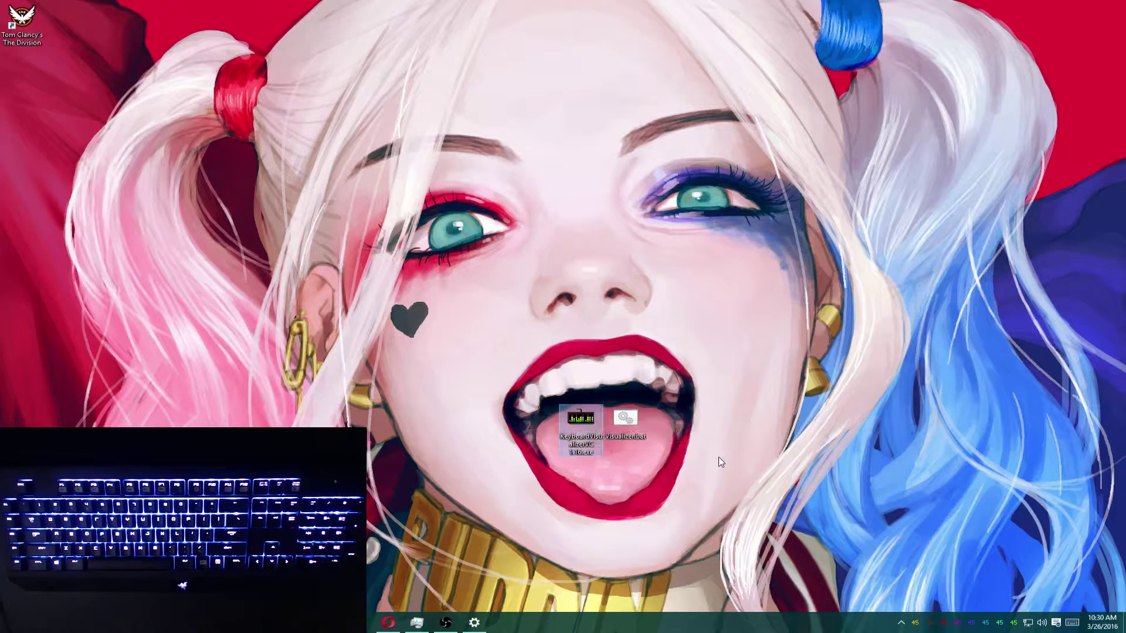
Open the Visualizer.bat file from the desktop for editing in Notepad
{"action": "left_click", "coordinate": [617, 466]}
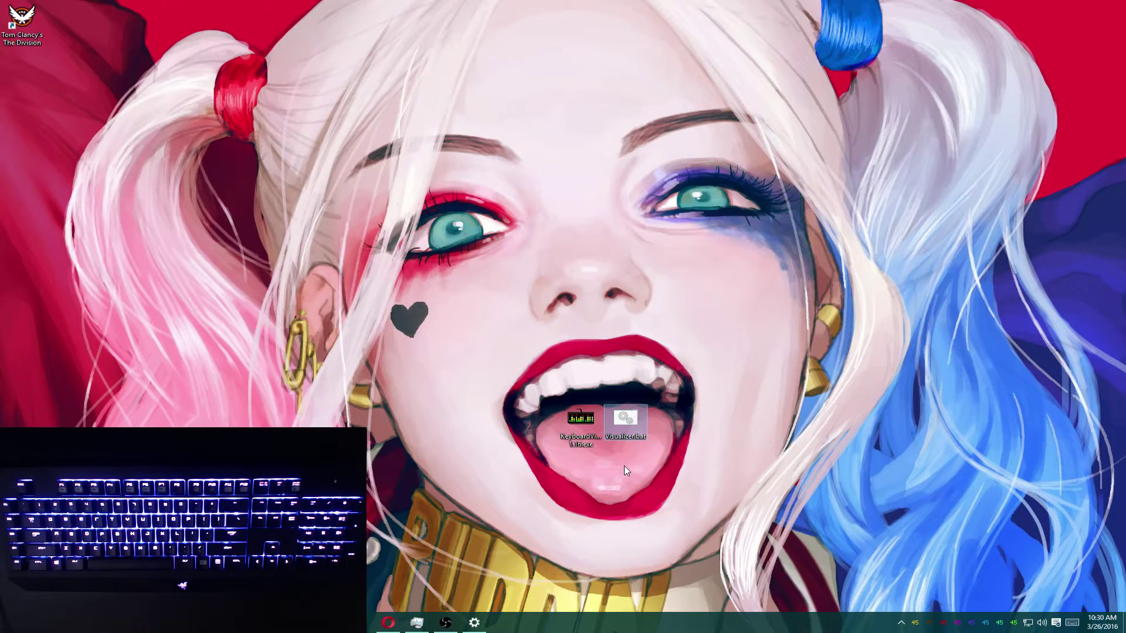
{"action": "key", "text": "shift+F10"}
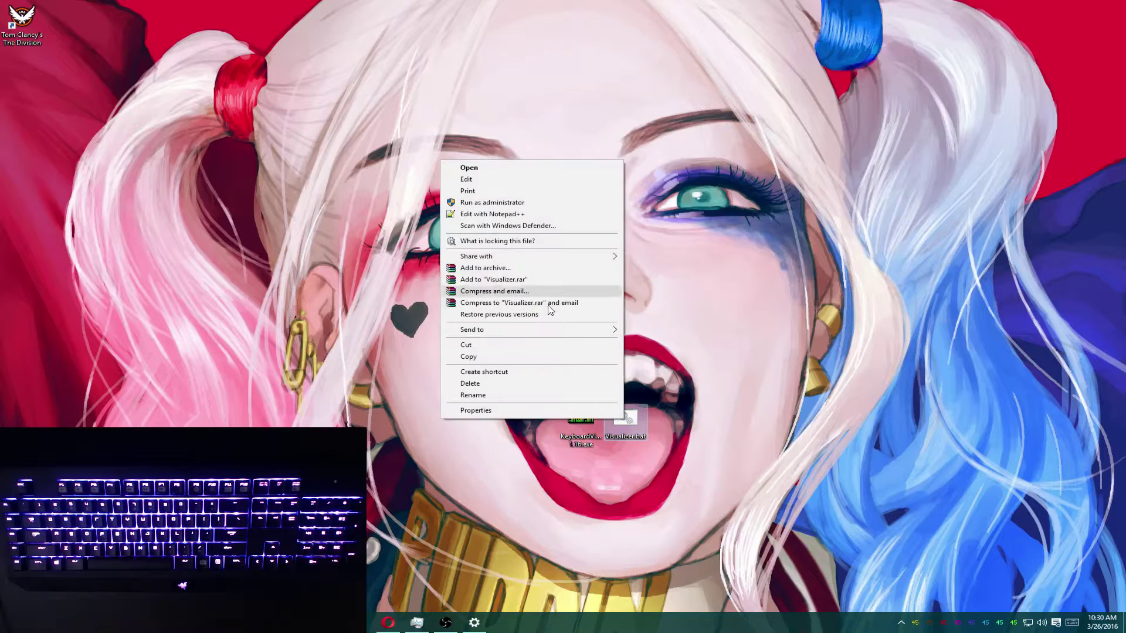
{"action": "key", "text": "Return"}
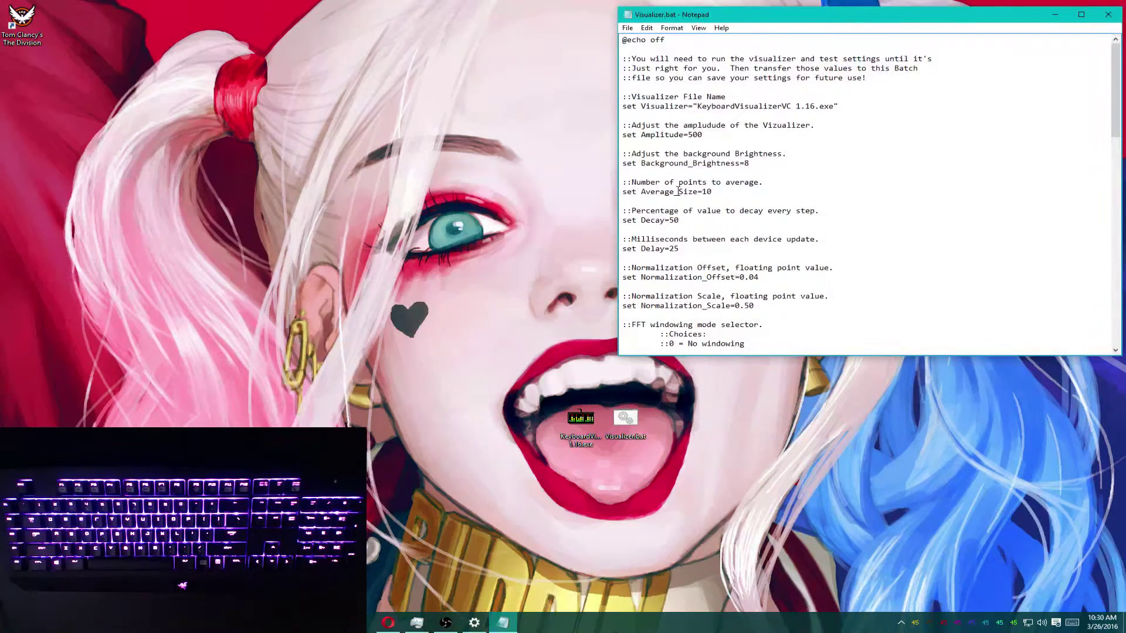
Launch the Keyboard Visualizer program from the desktop and place its window beside the batch file
{"action": "double_click", "coordinate": [580, 442]}
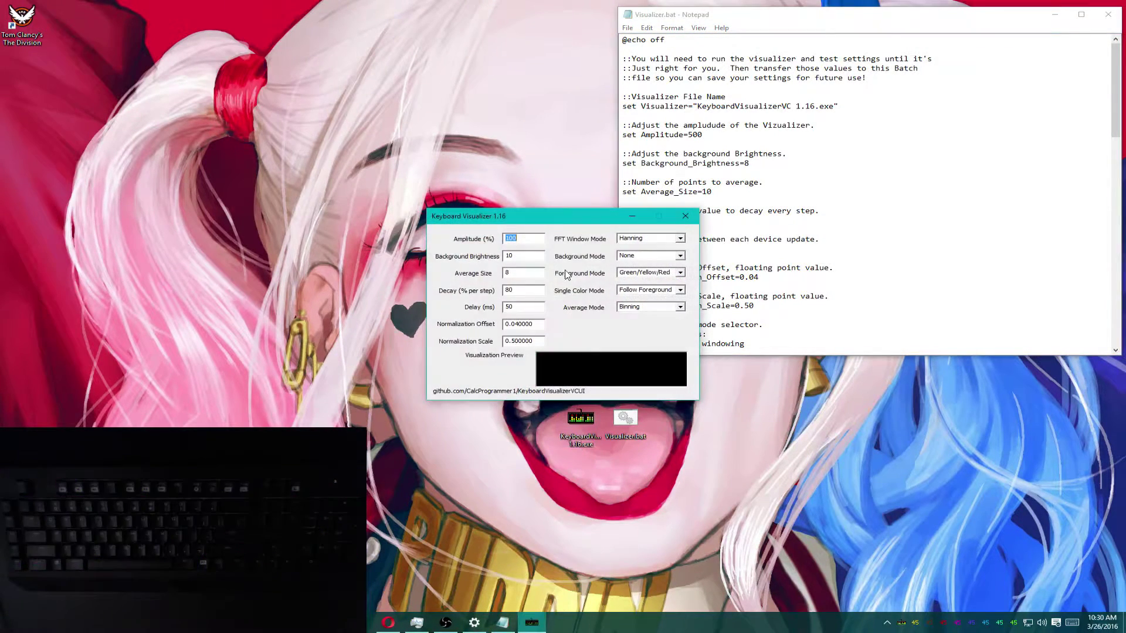
{"action": "left_click_drag", "start_coordinate": [592, 222], "coordinate": [450, 160]}
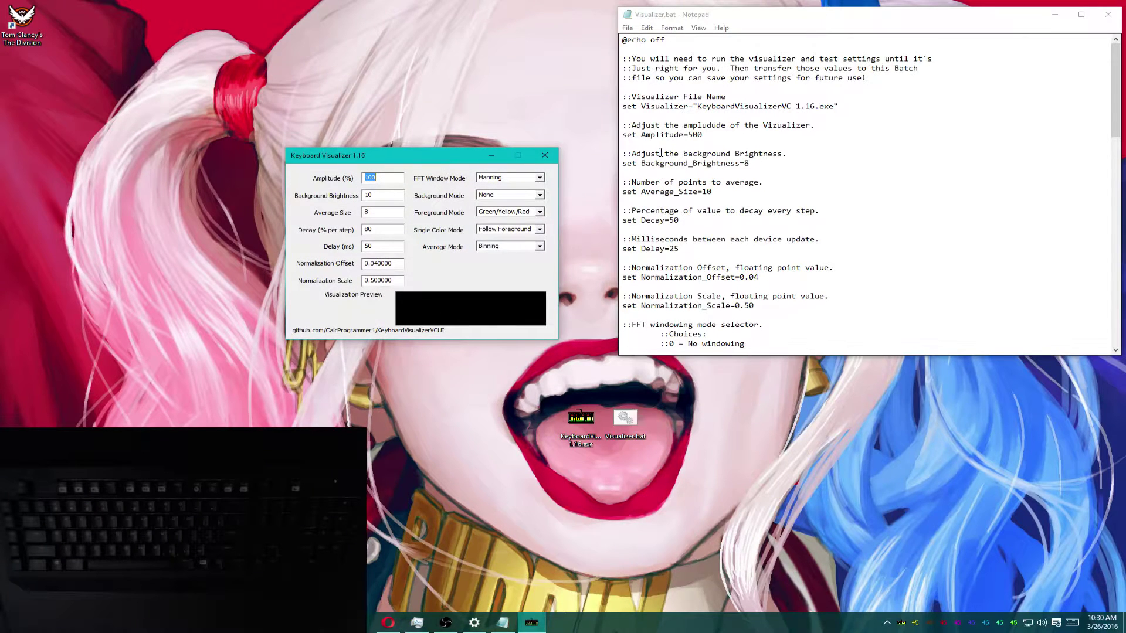
Check the Visualizer file name setting in the batch file against the name of the desktop program file
{"action": "left_click_drag", "start_coordinate": [631, 113], "coordinate": [840, 118]}
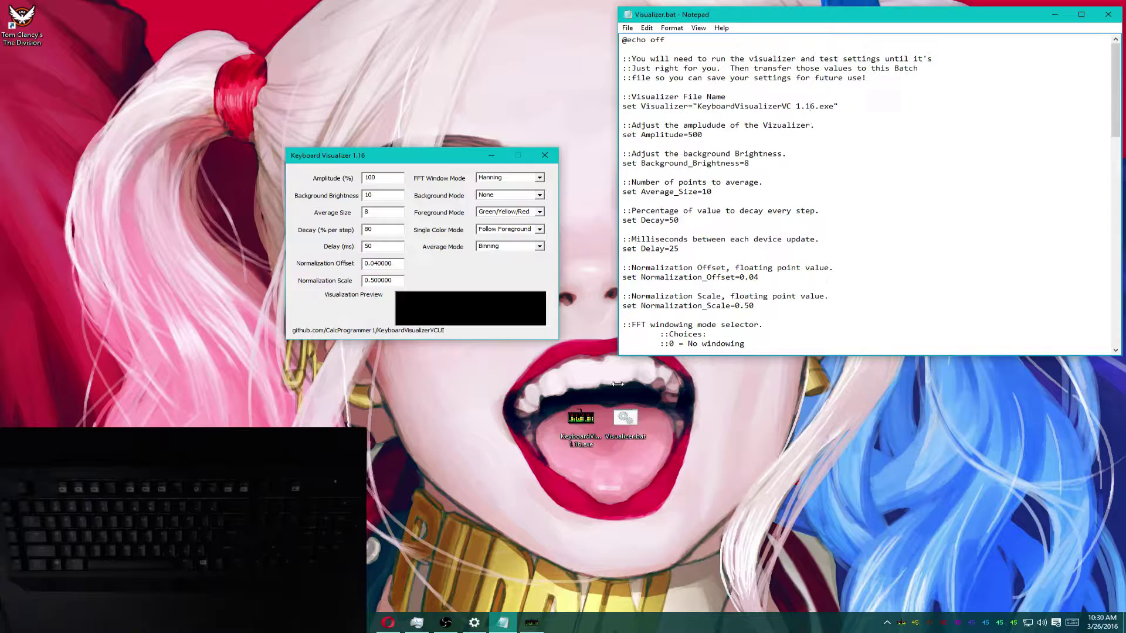
{"action": "left_click", "coordinate": [581, 423]}
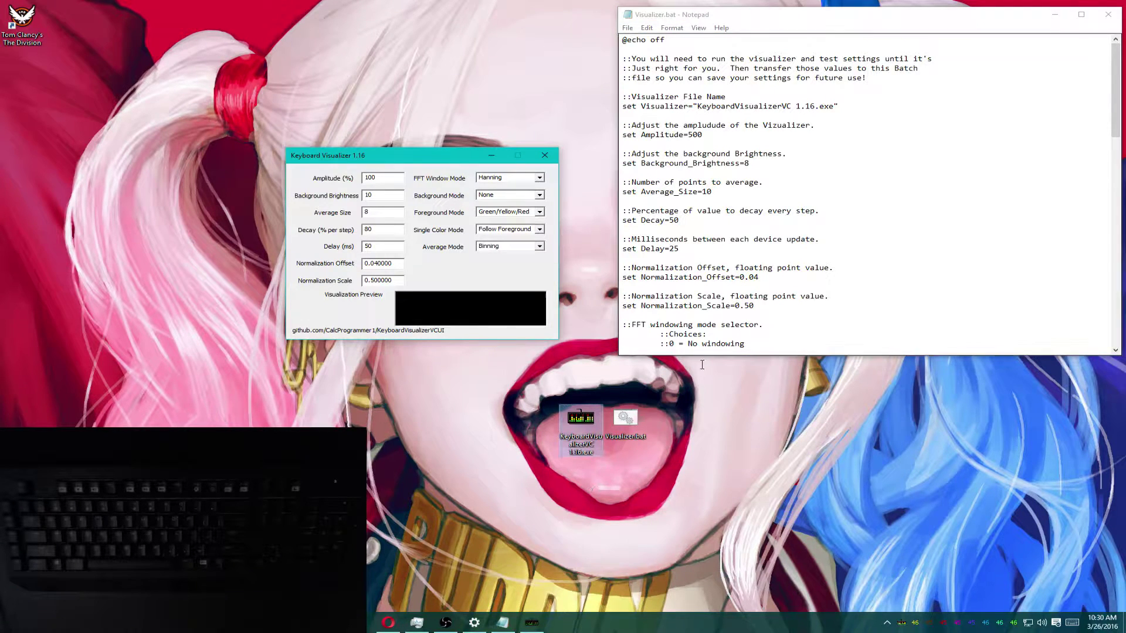
{"action": "left_click_drag", "start_coordinate": [696, 107], "coordinate": [835, 116]}
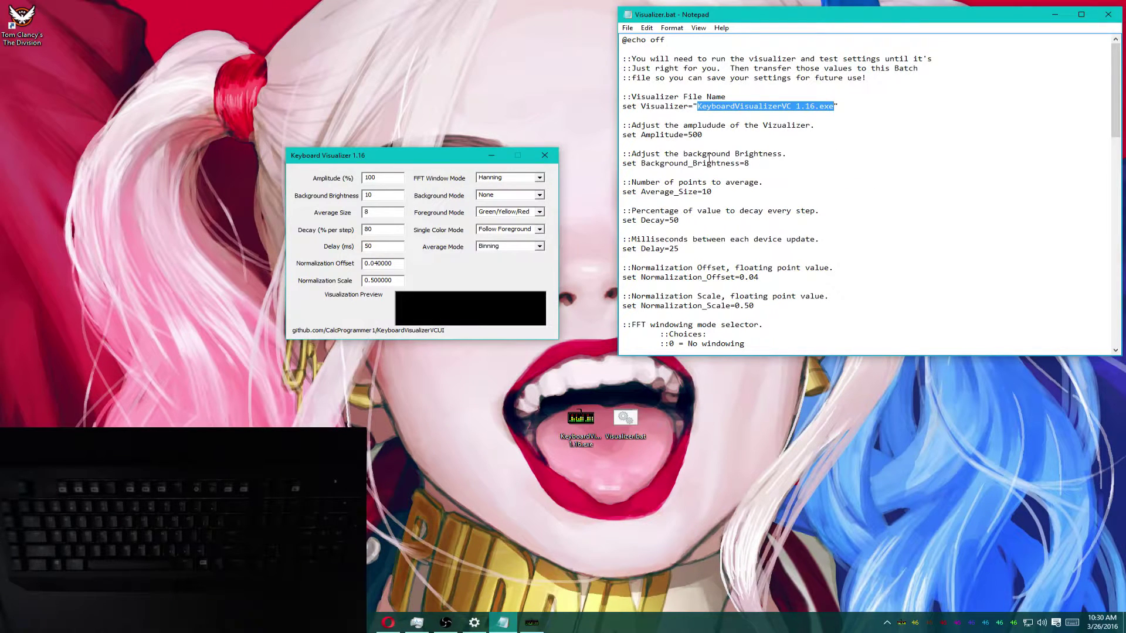
Compare the amplitude, background brightness and average size settings in the batch file with the matching Keyboard Visualizer fields
{"action": "left_click", "coordinate": [668, 142]}
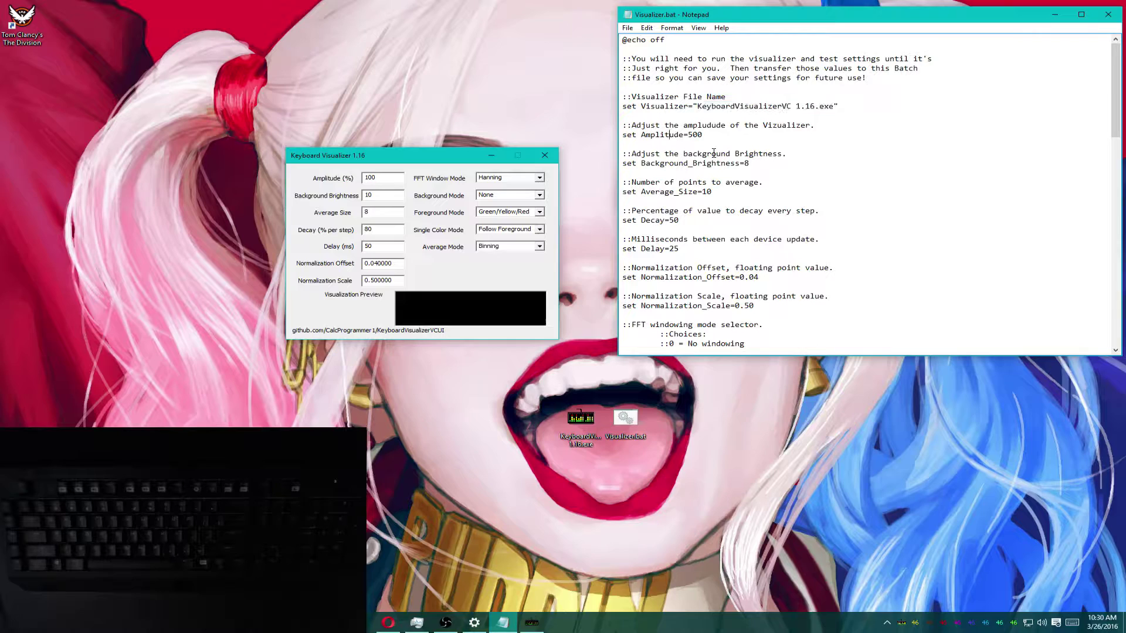
{"action": "left_click", "coordinate": [381, 197]}
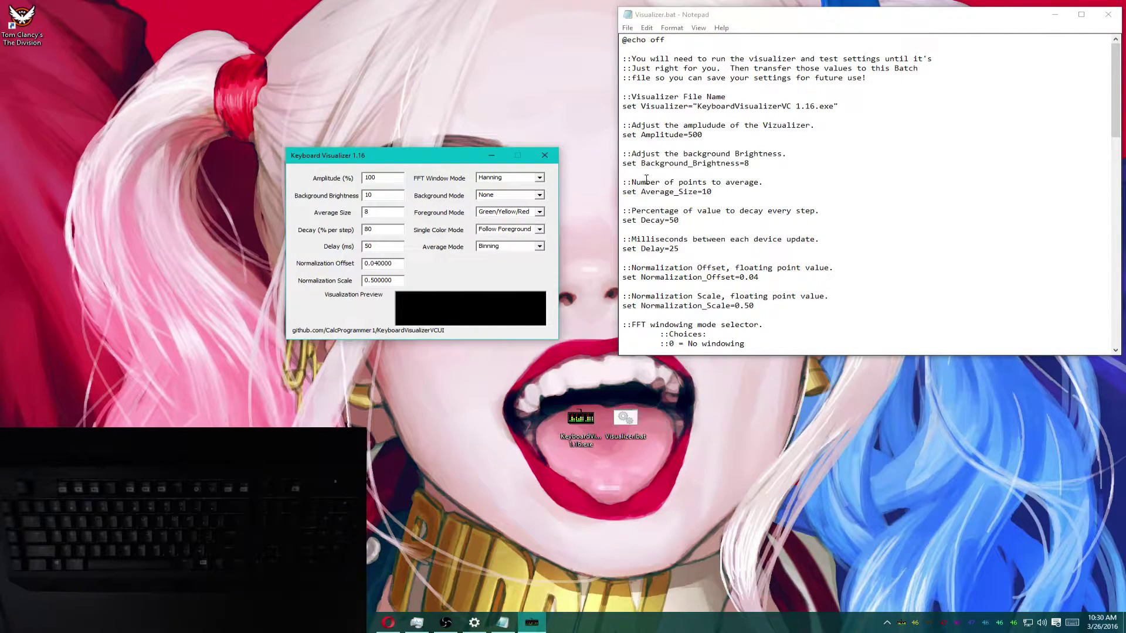
{"action": "left_click_drag", "start_coordinate": [645, 164], "coordinate": [749, 164]}
{"action": "left_click", "coordinate": [750, 163]}
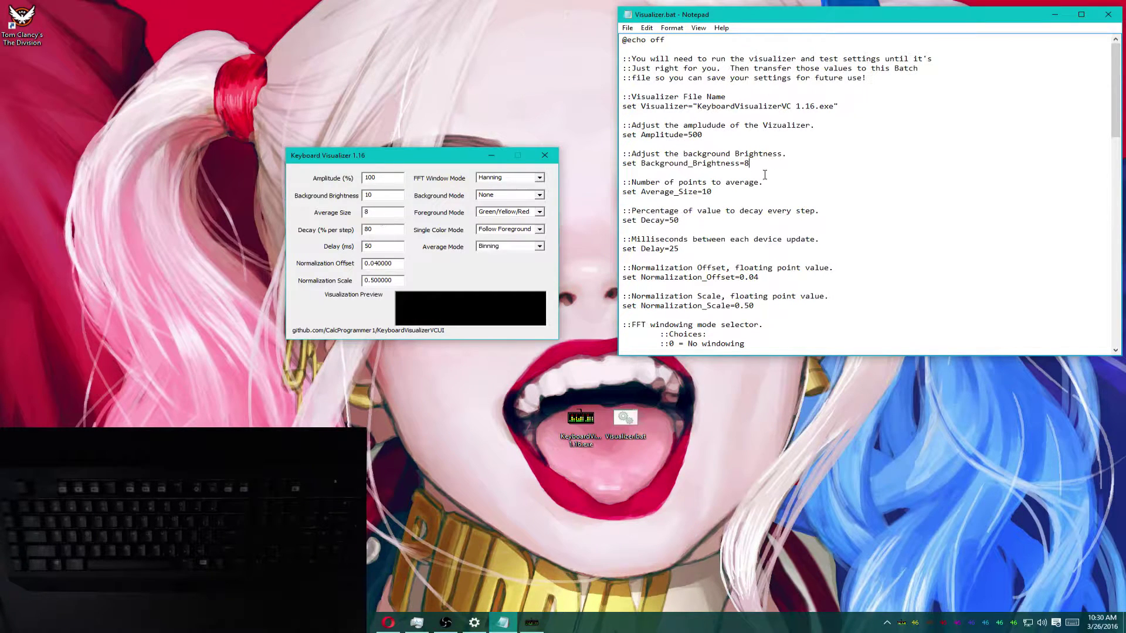
{"action": "left_click", "coordinate": [387, 215]}
{"action": "left_click", "coordinate": [702, 192]}
{"action": "left_click", "coordinate": [387, 213]}
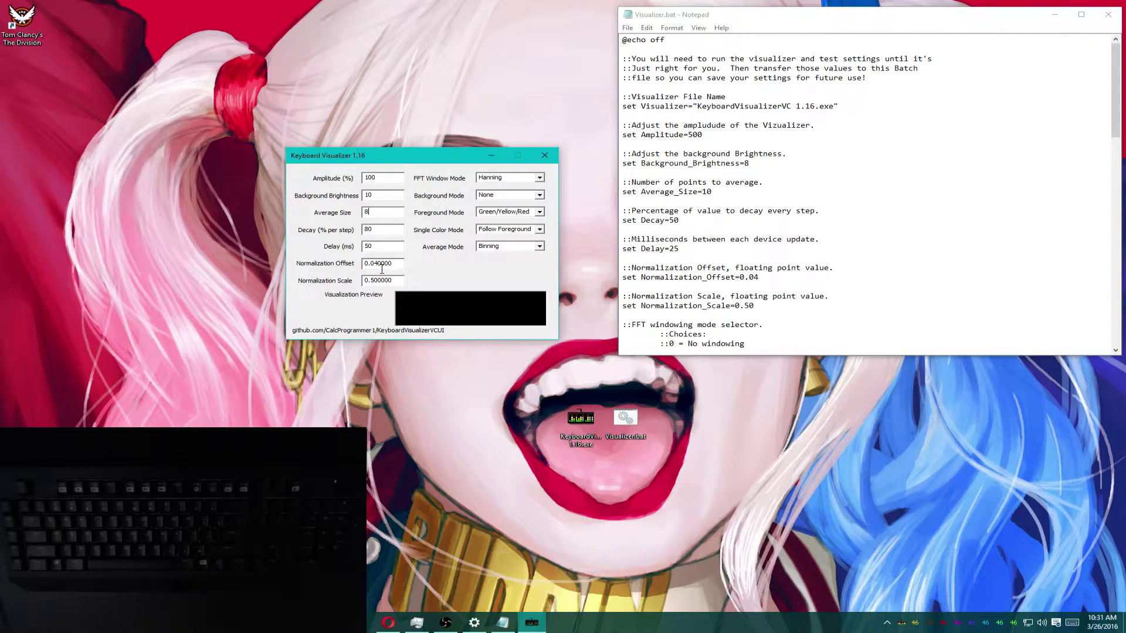
Highlight the Delay, Normalization_Offset and Normalization_Scale settings one after another in the batch file
{"action": "key", "text": "alt+Tab"}
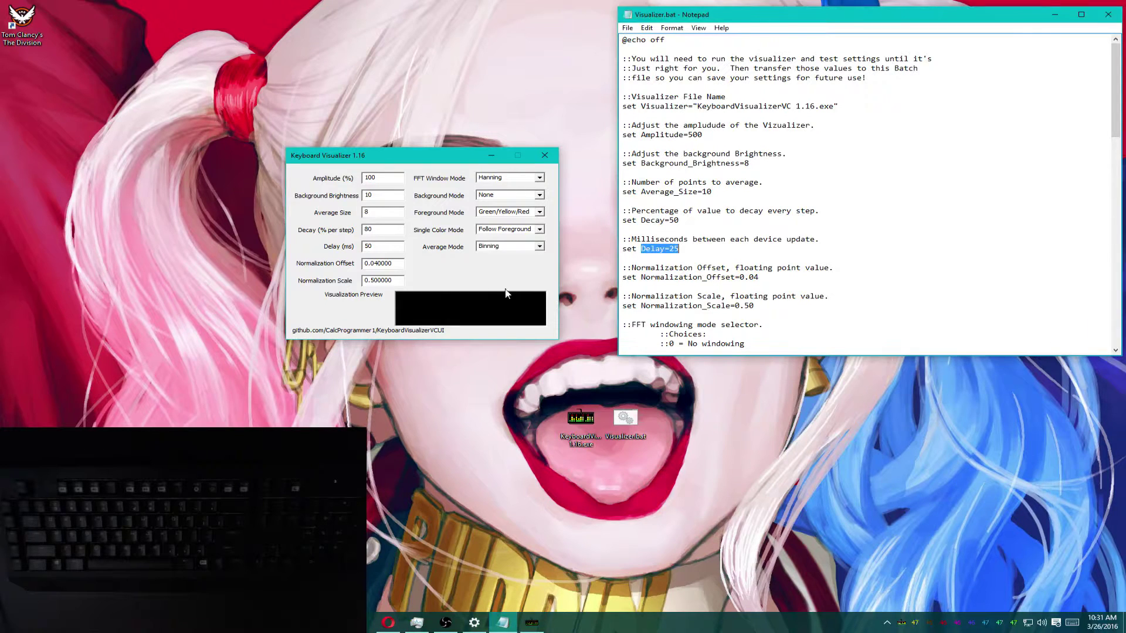
{"action": "key", "text": "Down"}
{"action": "key", "text": "Down"}
{"action": "key", "text": "Down"}
{"action": "key", "text": "shift+End"}
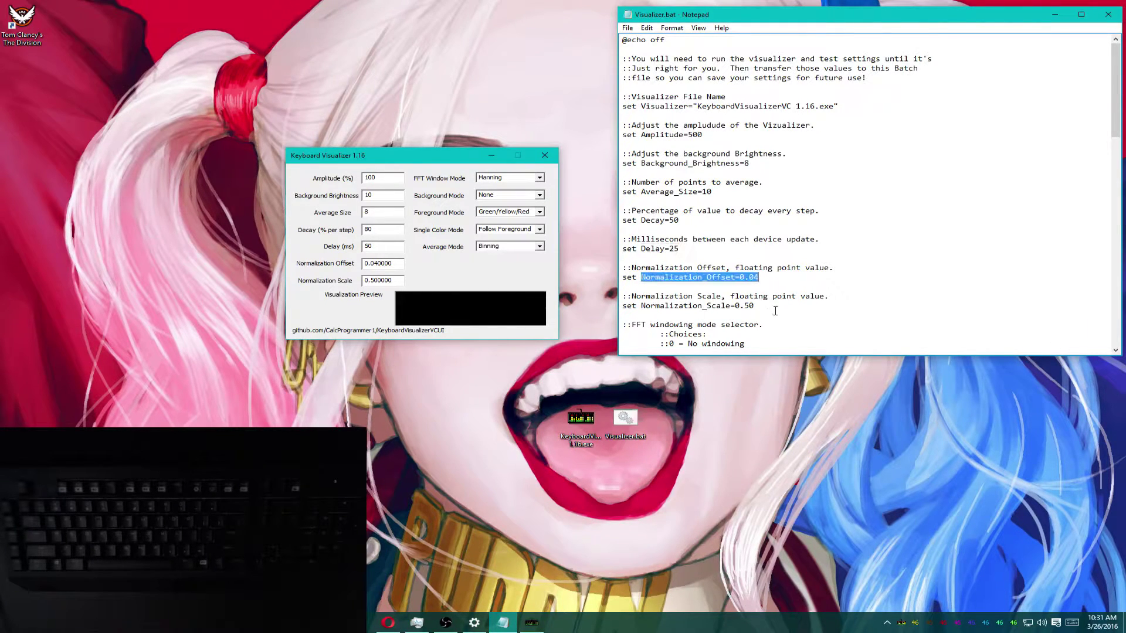
{"action": "key", "text": "Down"}
{"action": "key", "text": "Down"}
{"action": "key", "text": "Down"}
{"action": "key", "text": "ctrl+shift+Left"}
Compare the FFT window mode choices in the batch file with the visualizer's FFT Window Mode options
{"action": "scroll", "coordinate": [778, 336], "scroll_direction": "down", "scroll_amount": 5}
{"action": "scroll", "coordinate": [777, 336], "scroll_direction": "down", "scroll_amount": 2}
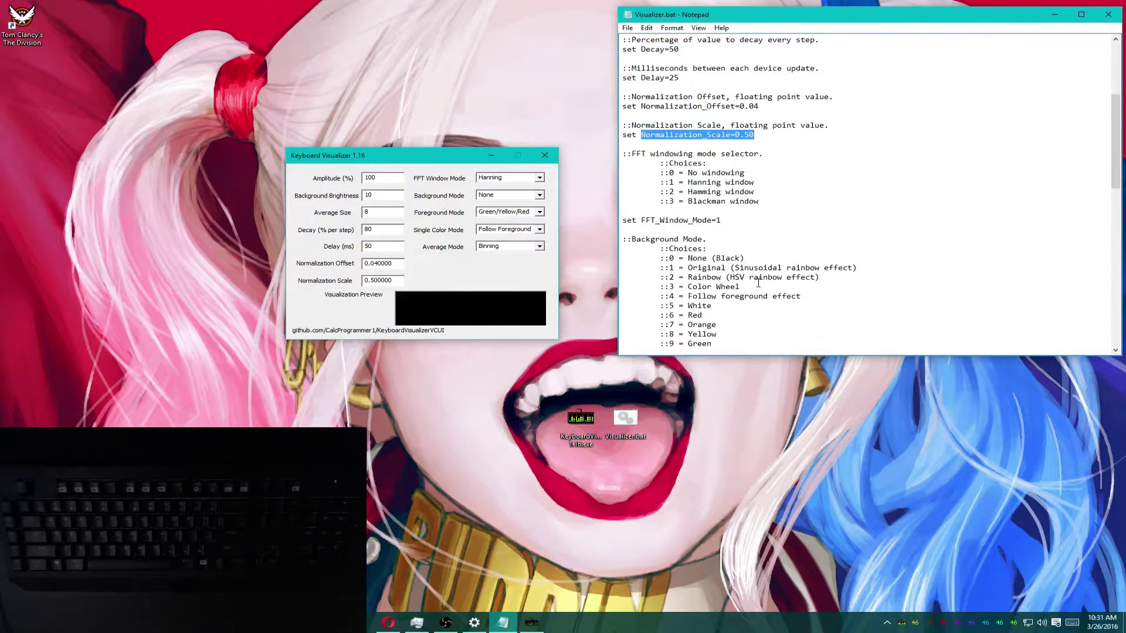
{"action": "double_click", "coordinate": [733, 193]}
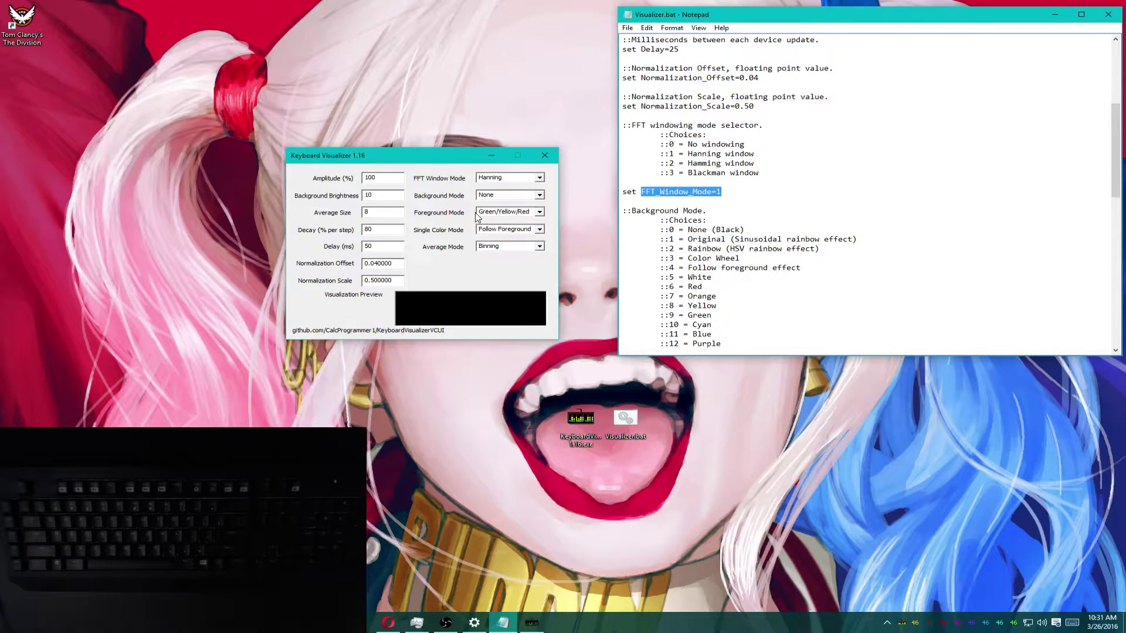
{"action": "left_click", "coordinate": [540, 198]}
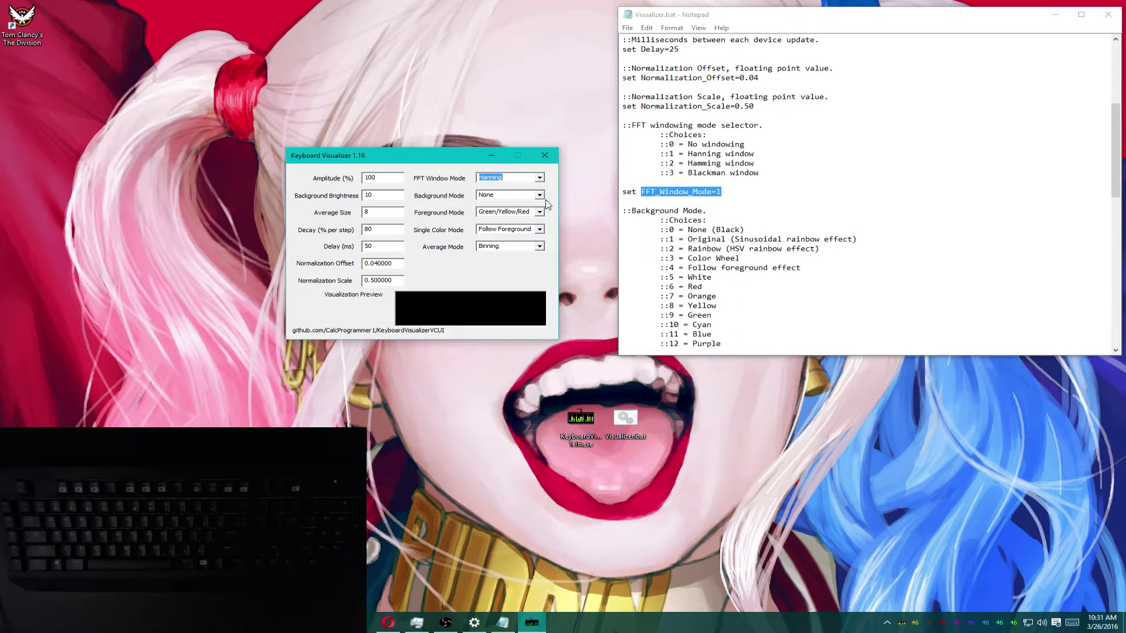
{"action": "left_click", "coordinate": [538, 178]}
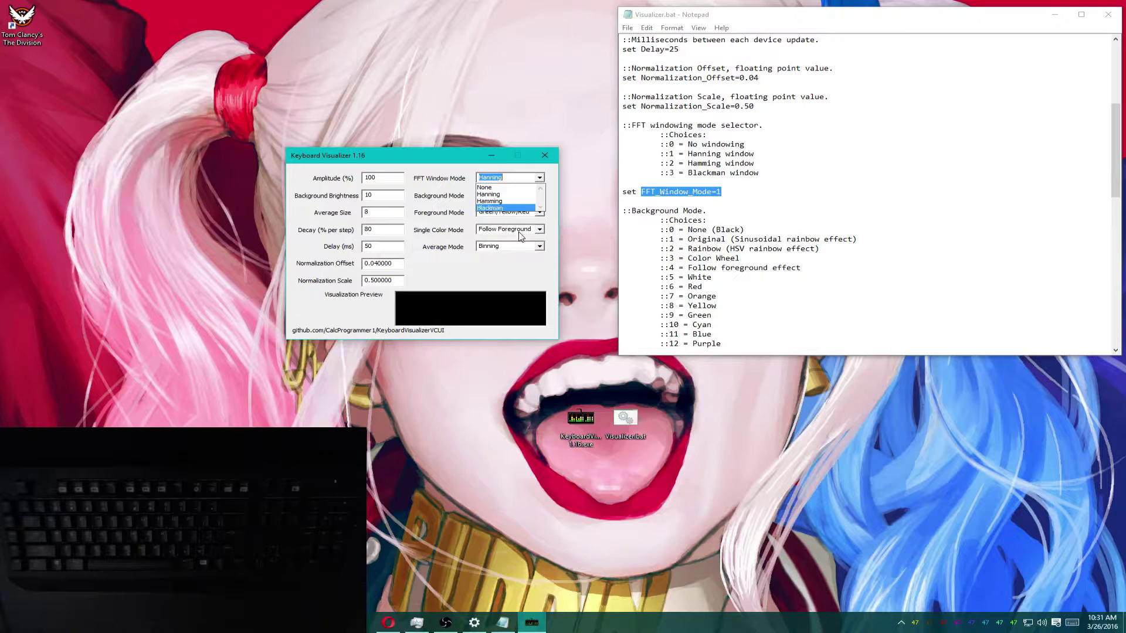
{"action": "scroll", "coordinate": [519, 212], "scroll_direction": "up", "scroll_amount": 2}
{"action": "scroll", "coordinate": [520, 220], "scroll_direction": "down", "scroll_amount": 3}
{"action": "scroll", "coordinate": [522, 234], "scroll_direction": "up", "scroll_amount": 3}
{"action": "left_click", "coordinate": [537, 194]}
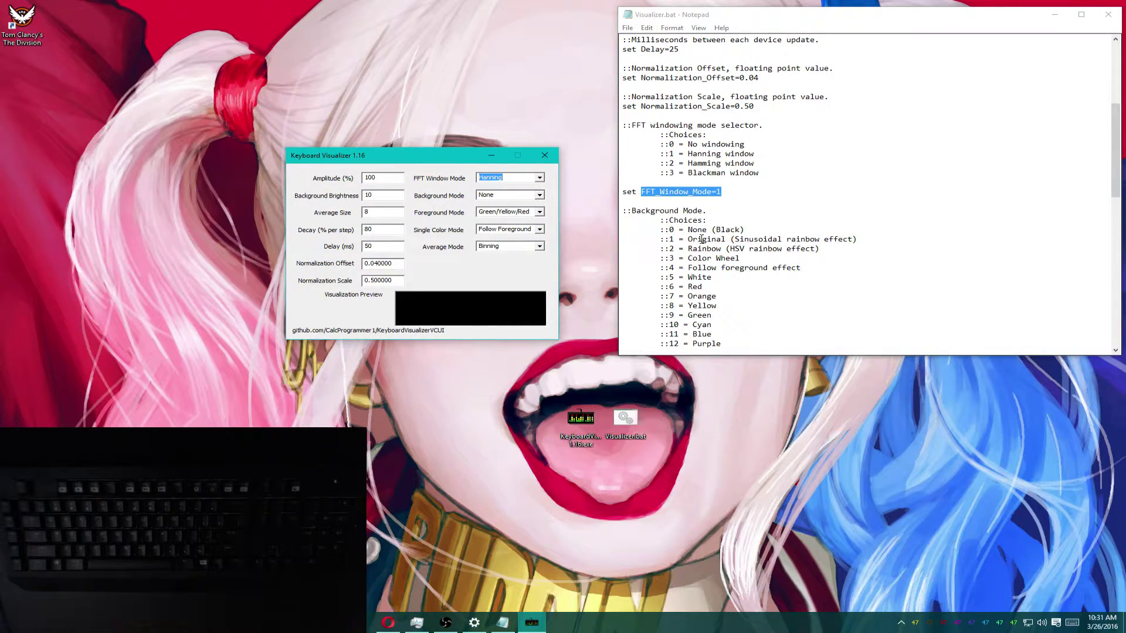
Compare the visualizer's Background Mode options with the batch file's numbered choices, keeping None, and highlight the Background_Mode value
{"action": "scroll", "coordinate": [702, 240], "scroll_direction": "down", "scroll_amount": 2}
{"action": "left_click", "coordinate": [510, 195]}
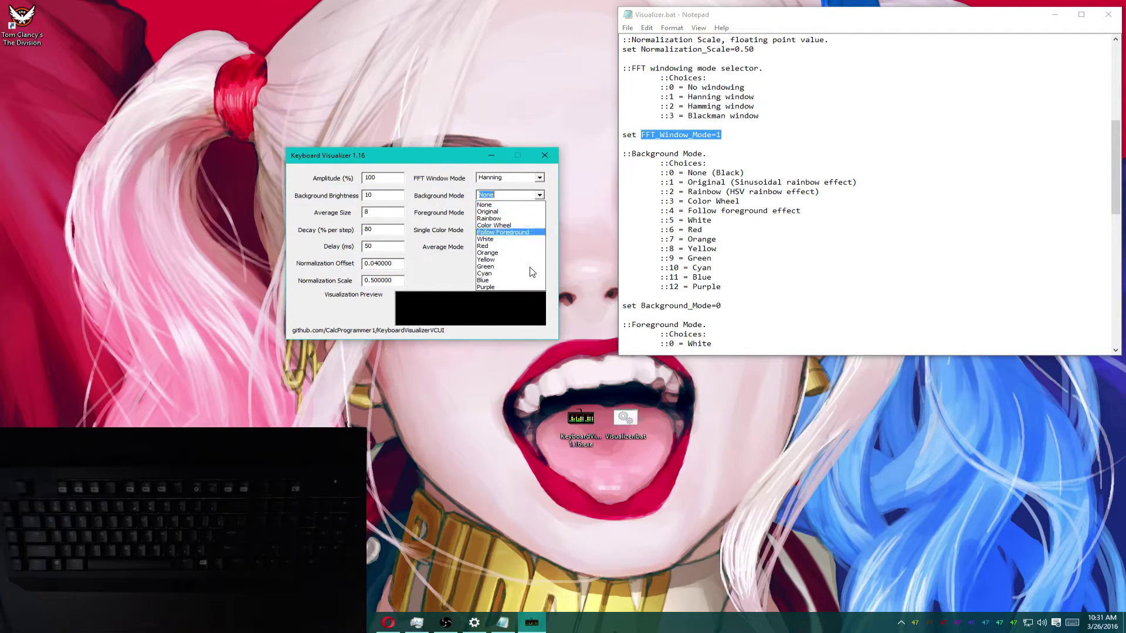
{"action": "scroll", "coordinate": [532, 272], "scroll_direction": "up", "scroll_amount": 5}
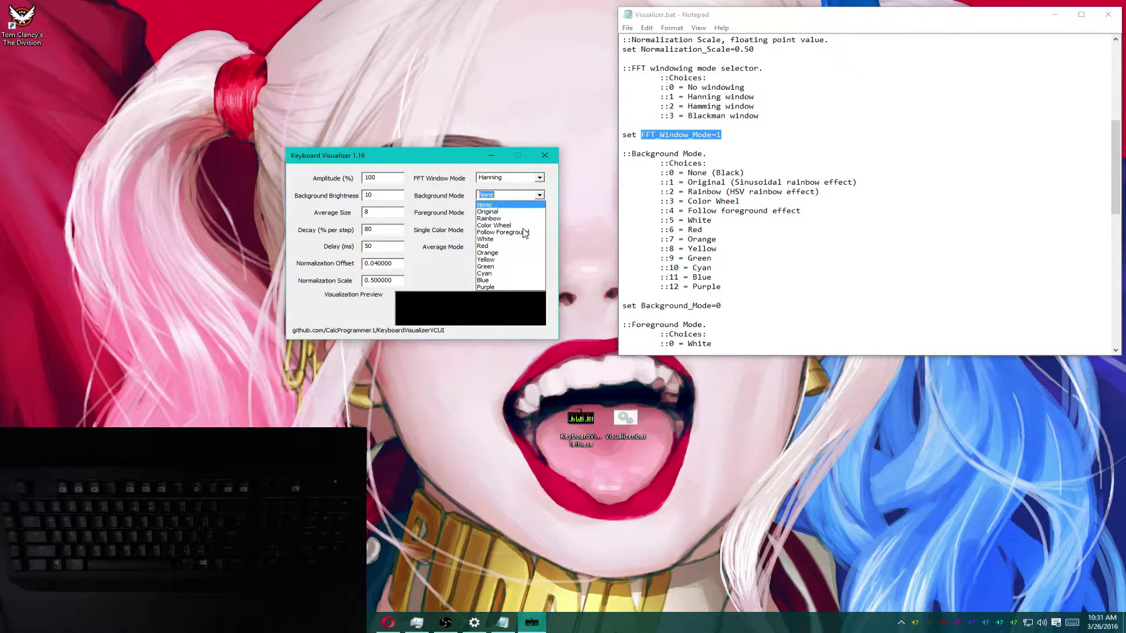
{"action": "scroll", "coordinate": [524, 258], "scroll_direction": "down", "scroll_amount": 6}
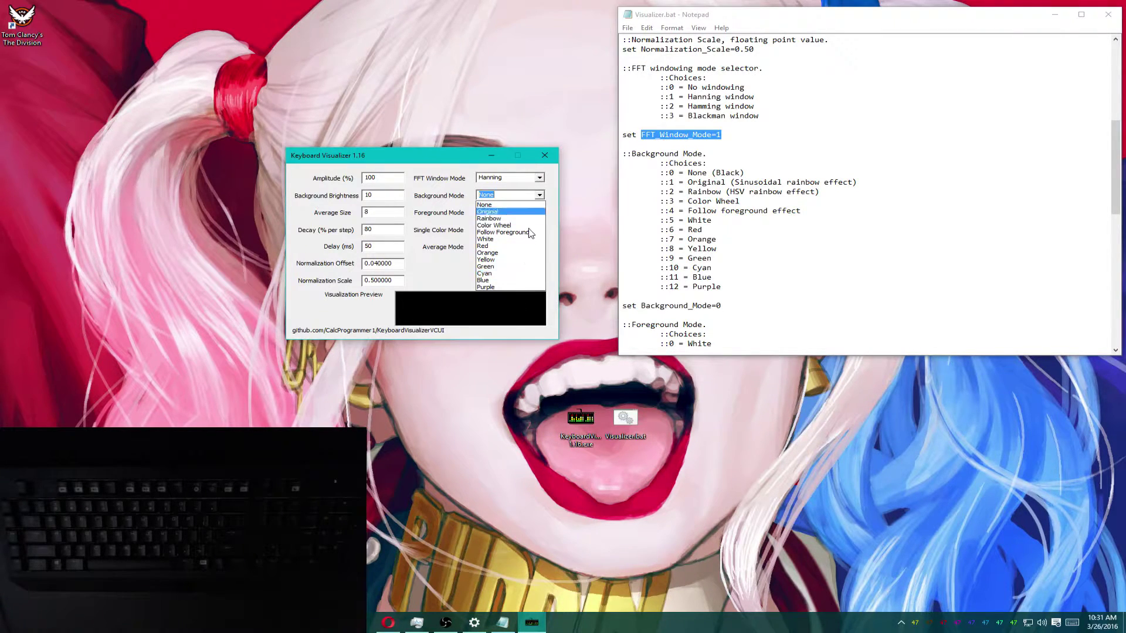
{"action": "left_click", "coordinate": [504, 205]}
{"action": "scroll", "coordinate": [739, 296], "scroll_direction": "down", "scroll_amount": 2}
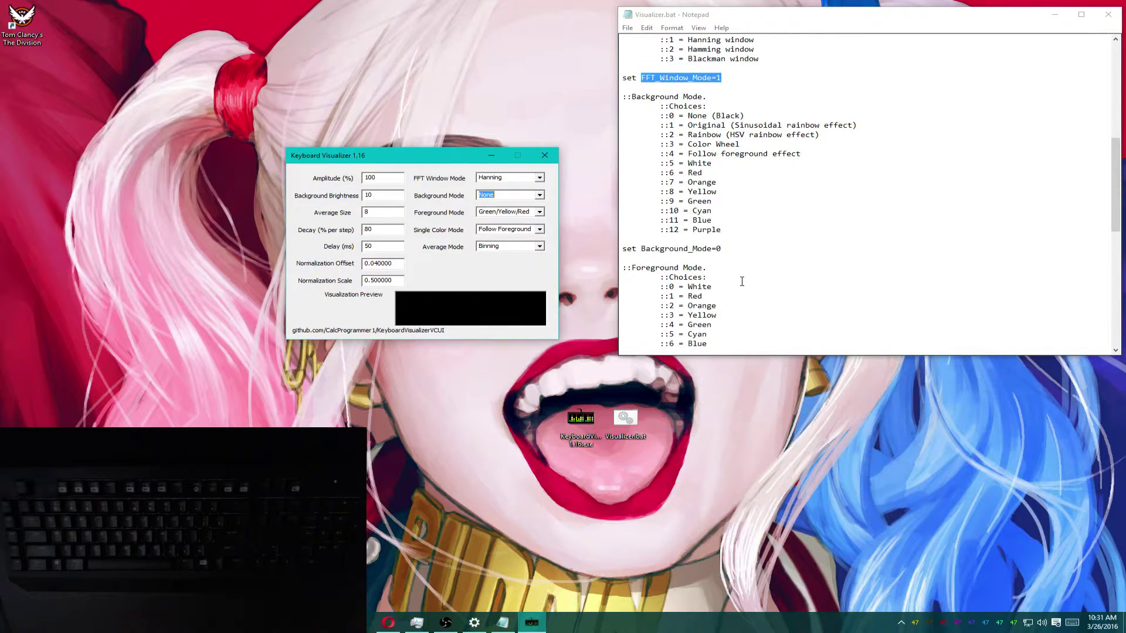
{"action": "double_click", "coordinate": [721, 248]}
{"action": "left_click", "coordinate": [725, 275]}
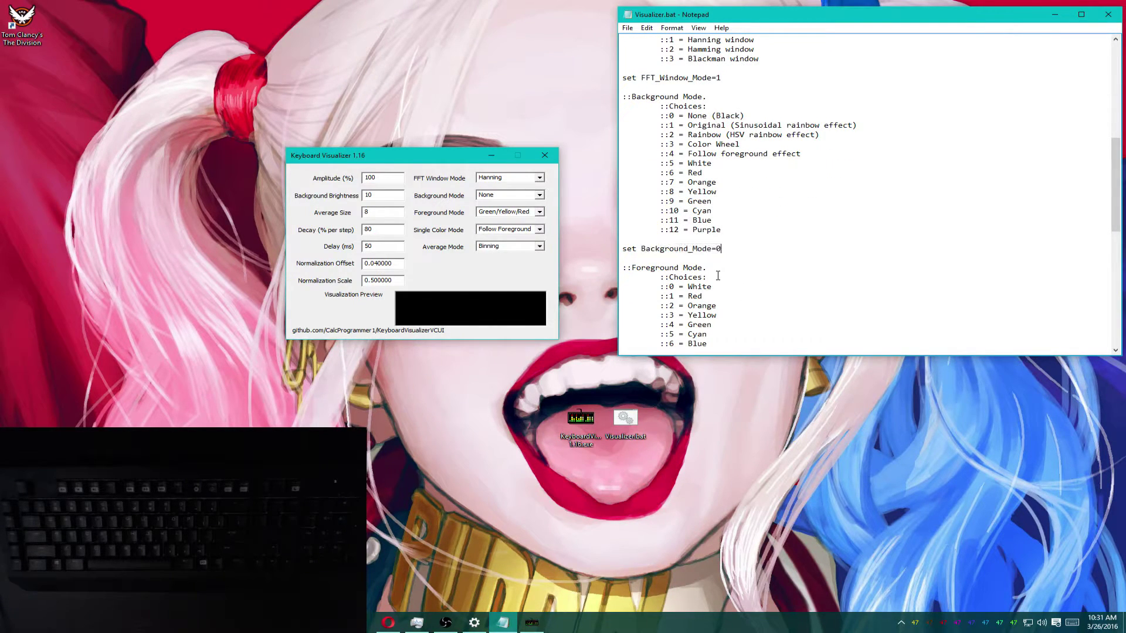
{"action": "key", "text": "shift+Left"}
Examine the foreground, single color and averaging mode choices in the batch file and check the visualizer's Average Mode options
{"action": "scroll", "coordinate": [749, 275], "scroll_direction": "down", "scroll_amount": 5}
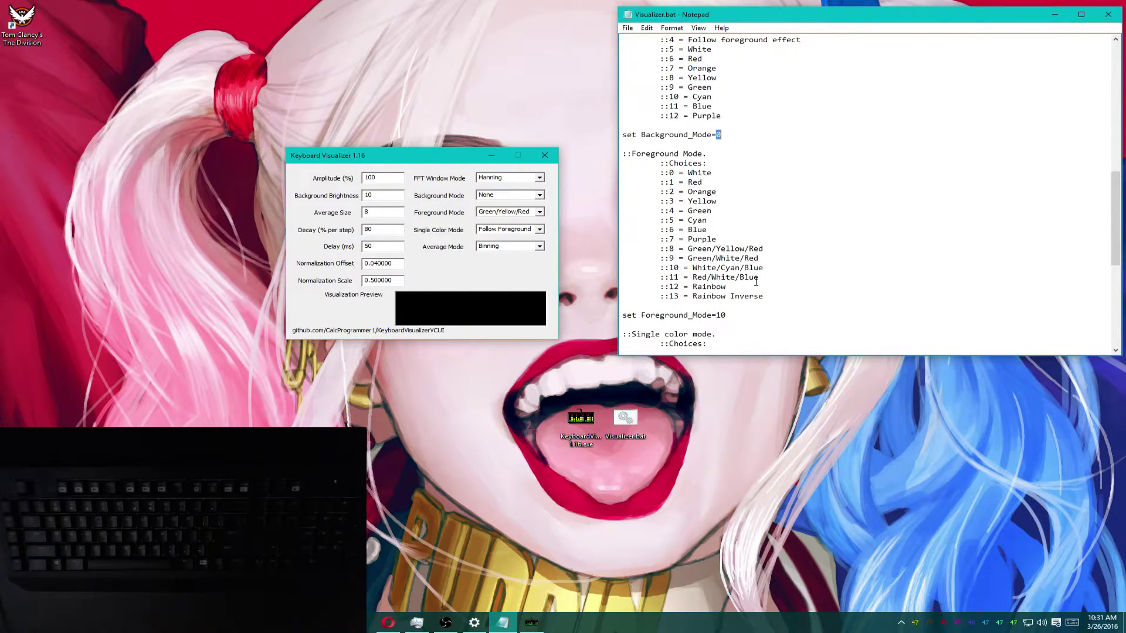
{"action": "scroll", "coordinate": [751, 284], "scroll_direction": "down", "scroll_amount": 5}
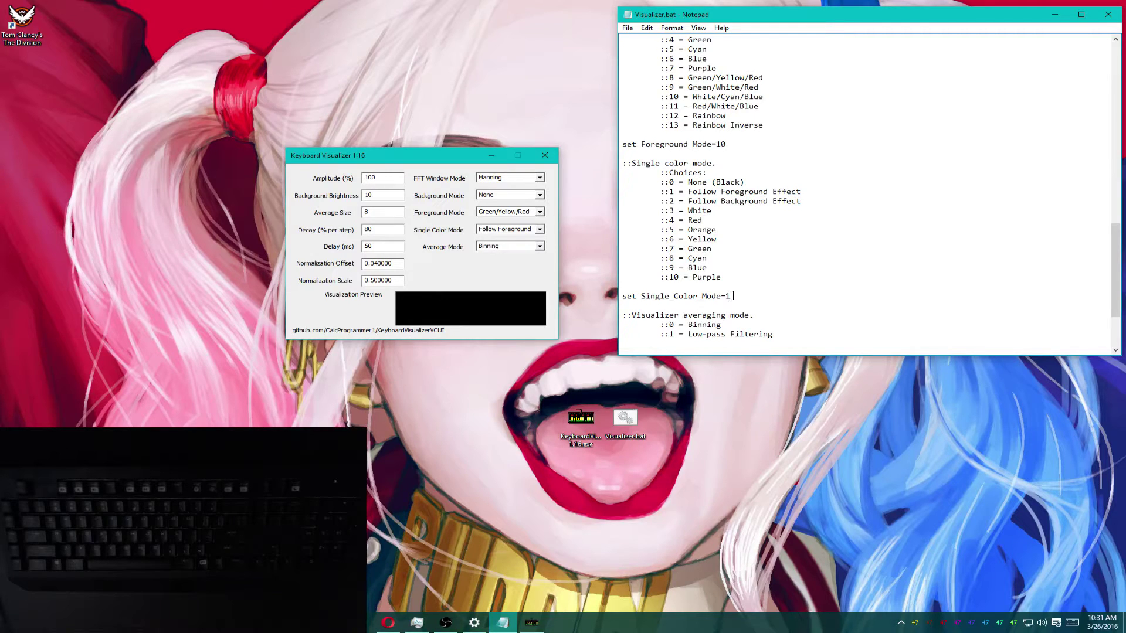
{"action": "scroll", "coordinate": [732, 296], "scroll_direction": "down", "scroll_amount": 3}
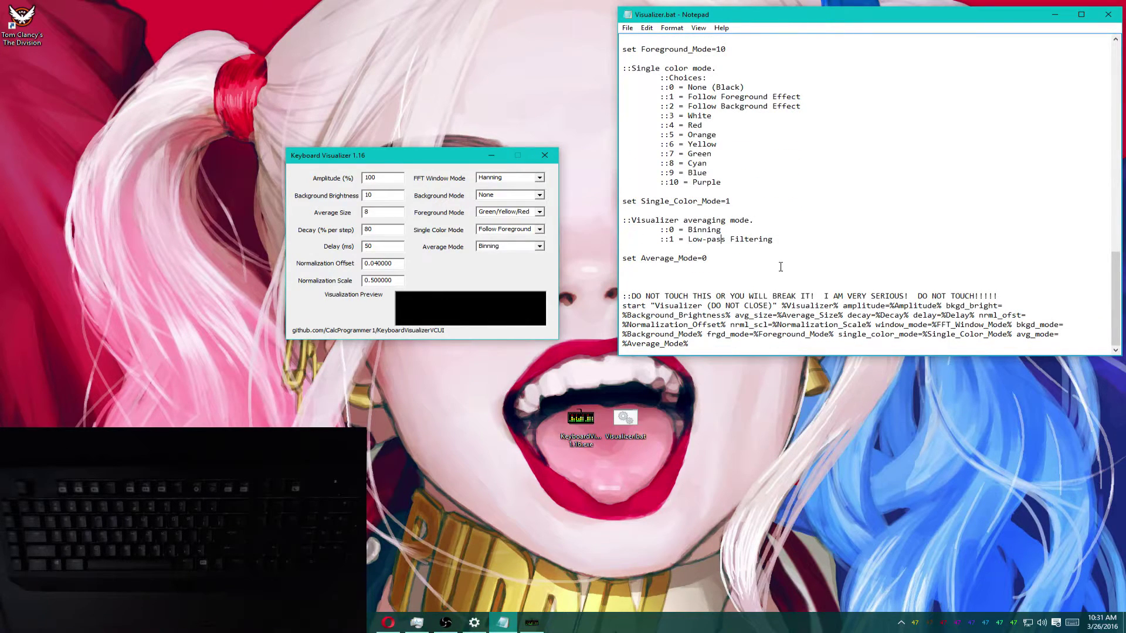
{"action": "left_click", "coordinate": [540, 246]}
{"action": "left_click", "coordinate": [540, 275]}
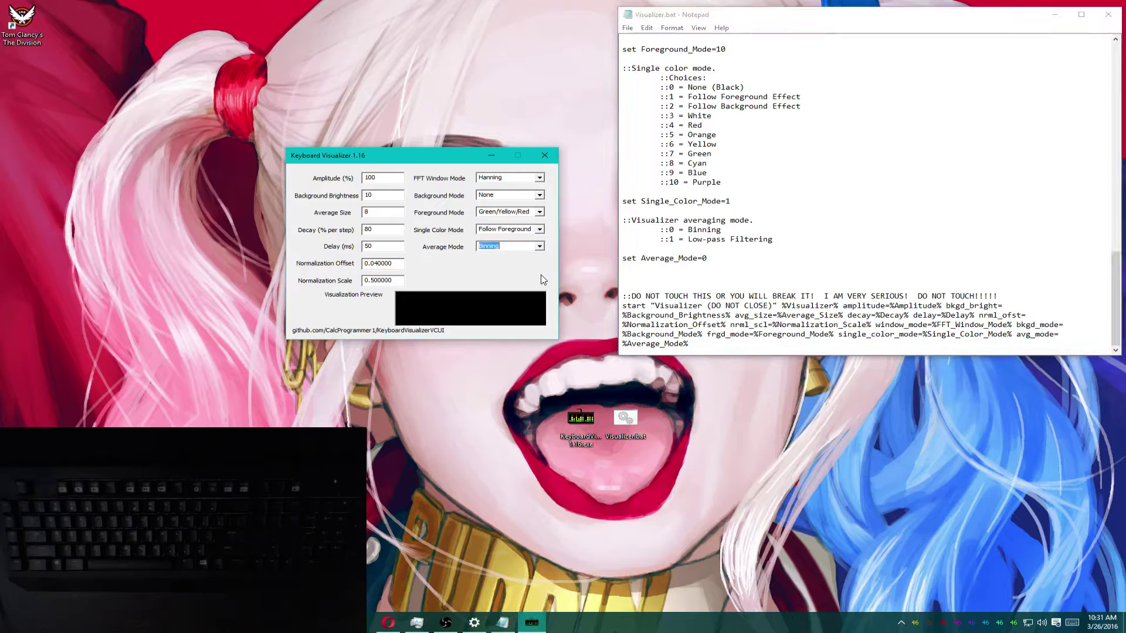
{"action": "left_click", "coordinate": [768, 240]}
Highlight the whole start command below the DO NOT TOUCH comment at the end of the batch file
{"action": "left_click_drag", "start_coordinate": [692, 347], "coordinate": [733, 360]}
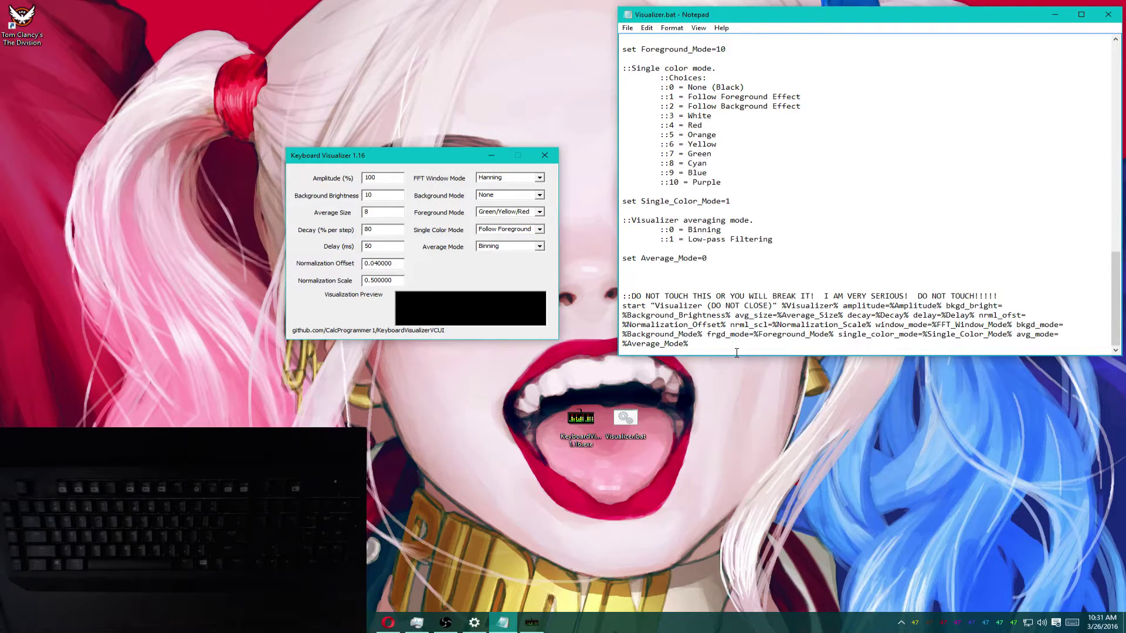
{"action": "left_click_drag", "start_coordinate": [722, 351], "coordinate": [623, 306]}
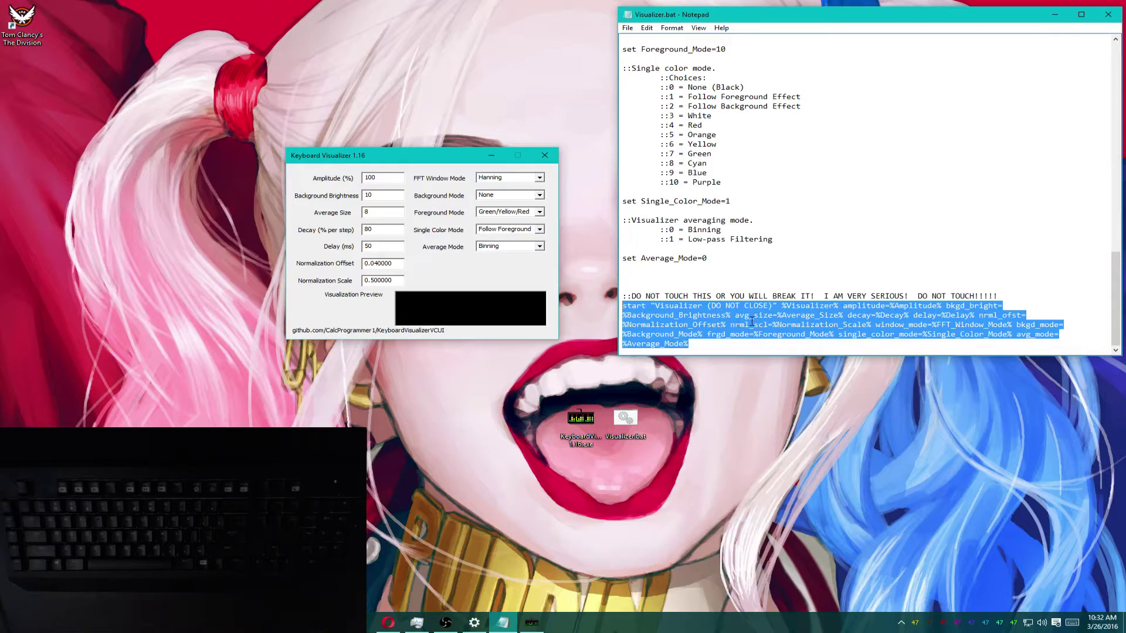
Move the Keyboard Visualizer window further from the batch file and set its Amplitude to 500 %
{"action": "scroll", "coordinate": [745, 320], "scroll_direction": "up", "scroll_amount": 20}
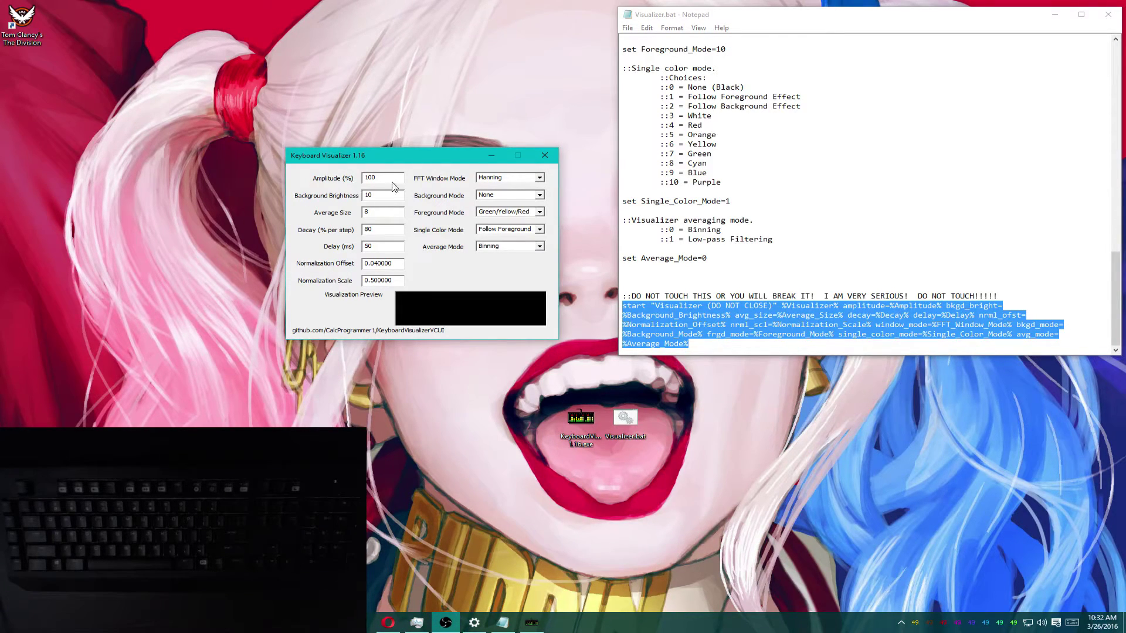
{"action": "left_click_drag", "start_coordinate": [397, 156], "coordinate": [310, 181]}
{"action": "key", "text": "Tab"}
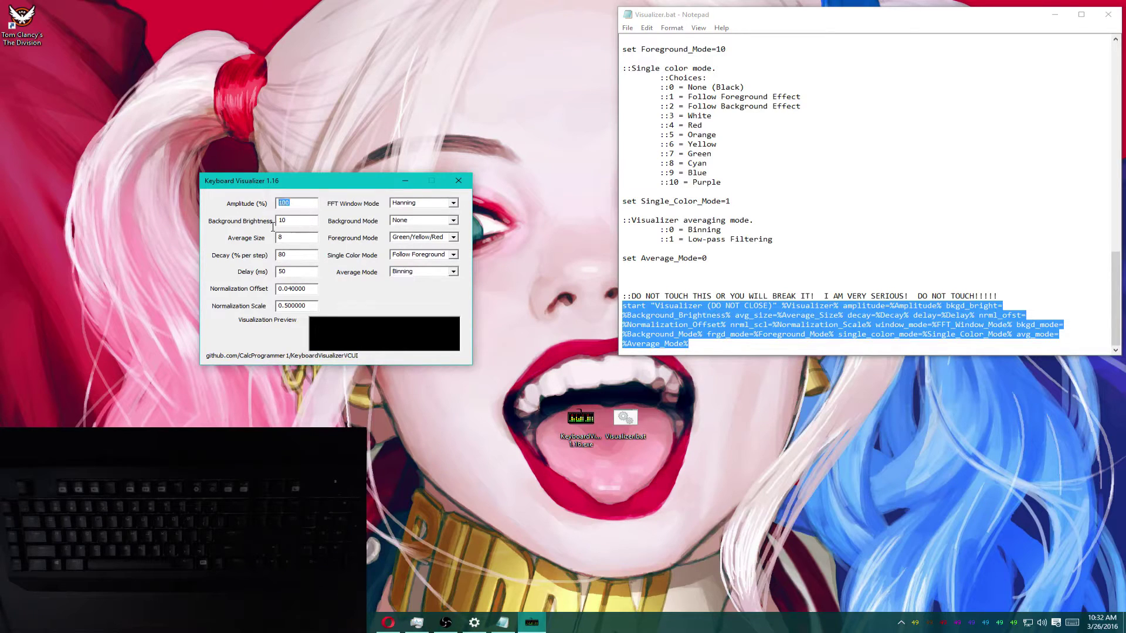
{"action": "type", "text": "500"}
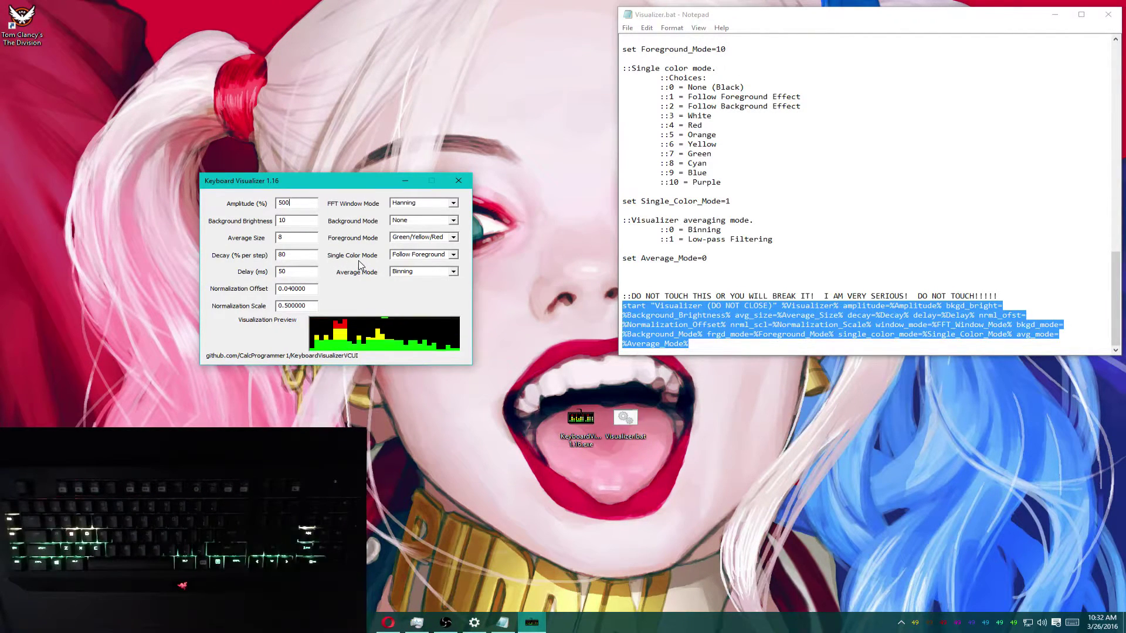
Return to the beginning of Visualizer.bat and highlight only the number in the set Amplitude line
{"action": "scroll", "coordinate": [764, 220], "scroll_direction": "up", "scroll_amount": 8}
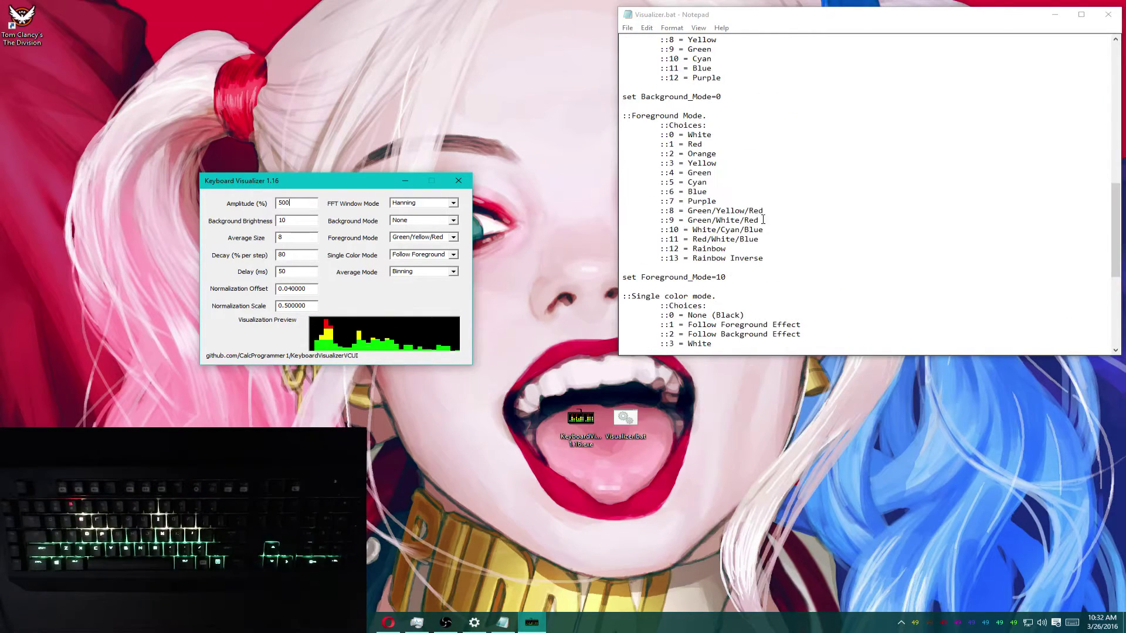
{"action": "scroll", "coordinate": [763, 220], "scroll_direction": "up", "scroll_amount": 15}
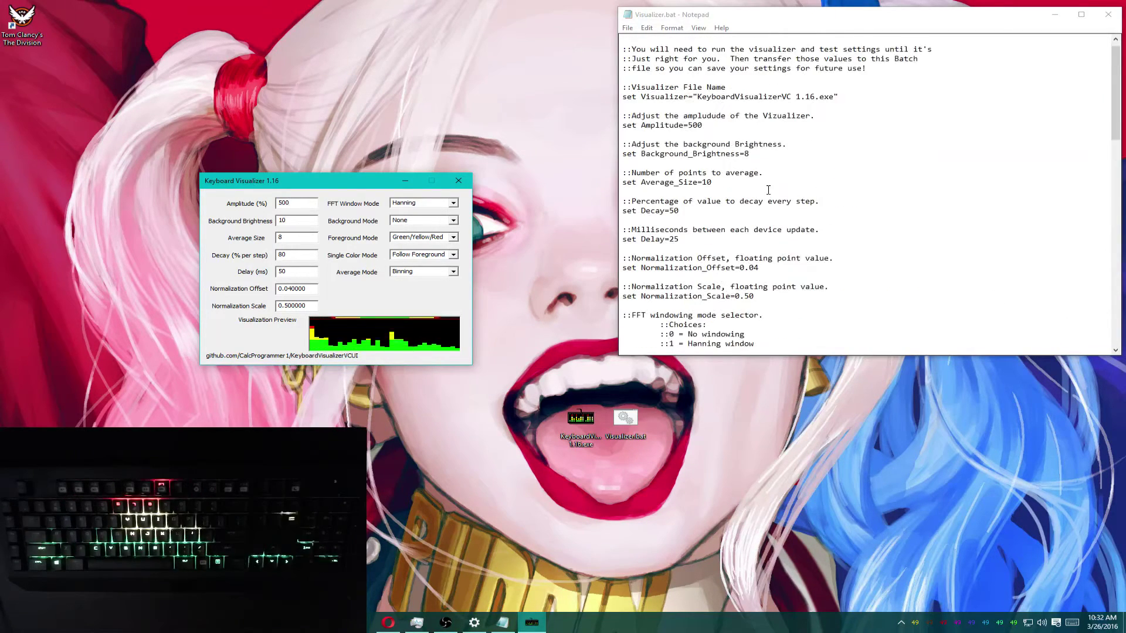
{"action": "left_click", "coordinate": [709, 151]}
{"action": "scroll", "coordinate": [709, 152], "scroll_direction": "down", "scroll_amount": 20}
{"action": "scroll", "coordinate": [727, 156], "scroll_direction": "up", "scroll_amount": 20}
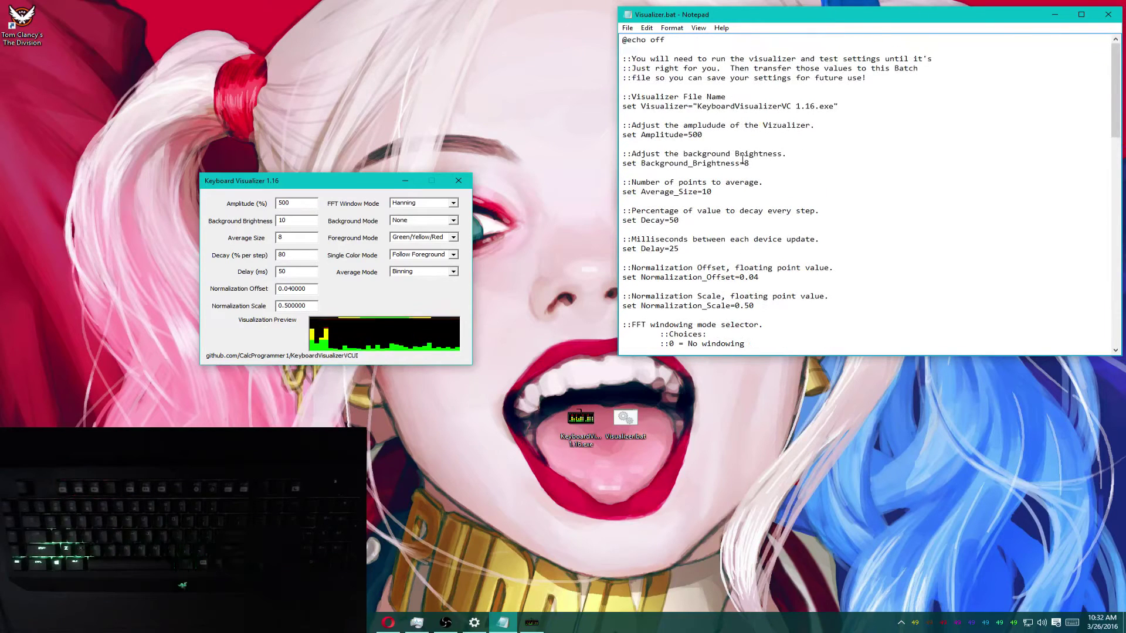
{"action": "double_click", "coordinate": [699, 135]}
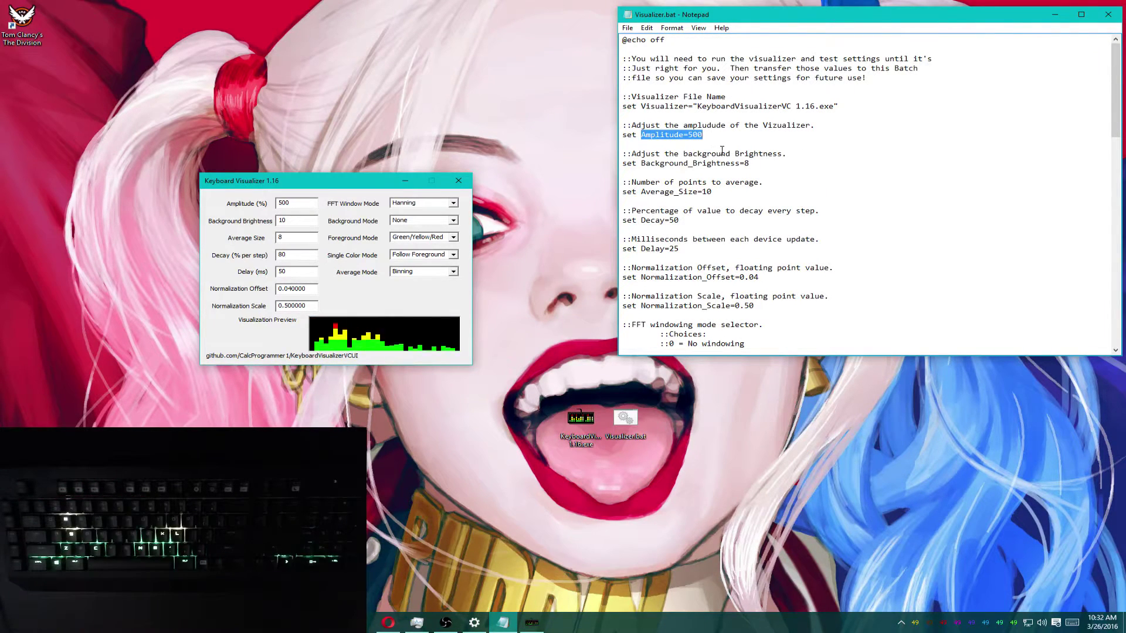
{"action": "key", "text": "End"}
{"action": "key", "text": "shift+Left"}
{"action": "key", "text": "shift+Left"}
{"action": "key", "text": "shift+Left"}
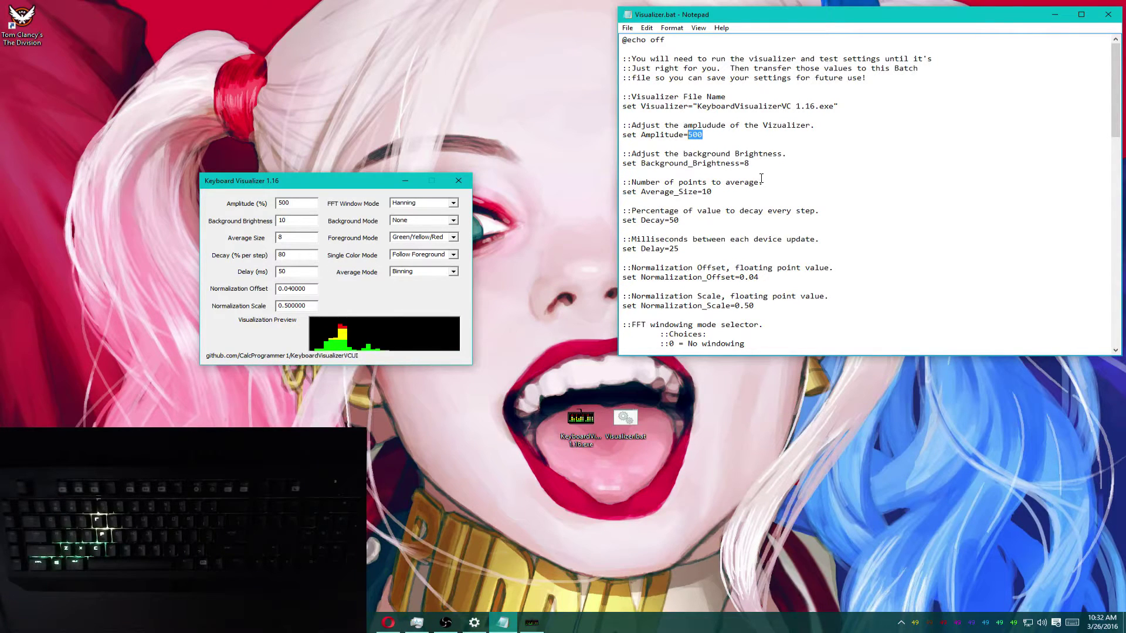
Compare the batch file's background brightness, average size, decay and delay lines with the matching fields in Keyboard Visualizer
{"action": "key", "text": "Down"}
{"action": "key", "text": "Down"}
{"action": "key", "text": "End"}
{"action": "key", "text": "alt+Tab"}
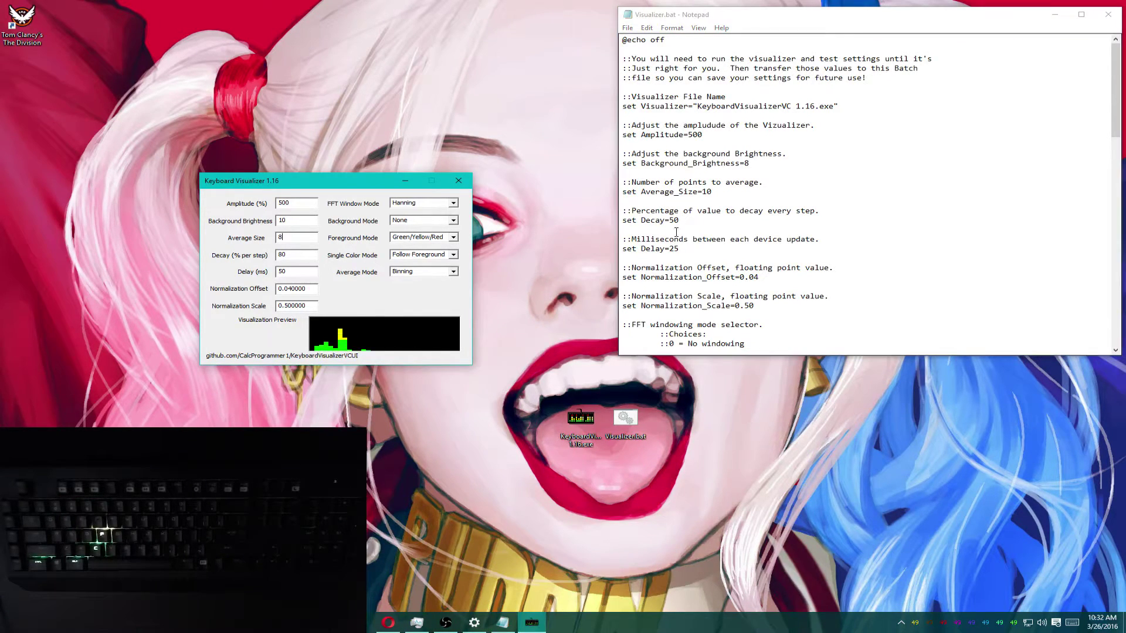
{"action": "left_click", "coordinate": [666, 239]}
{"action": "left_click", "coordinate": [298, 271]}
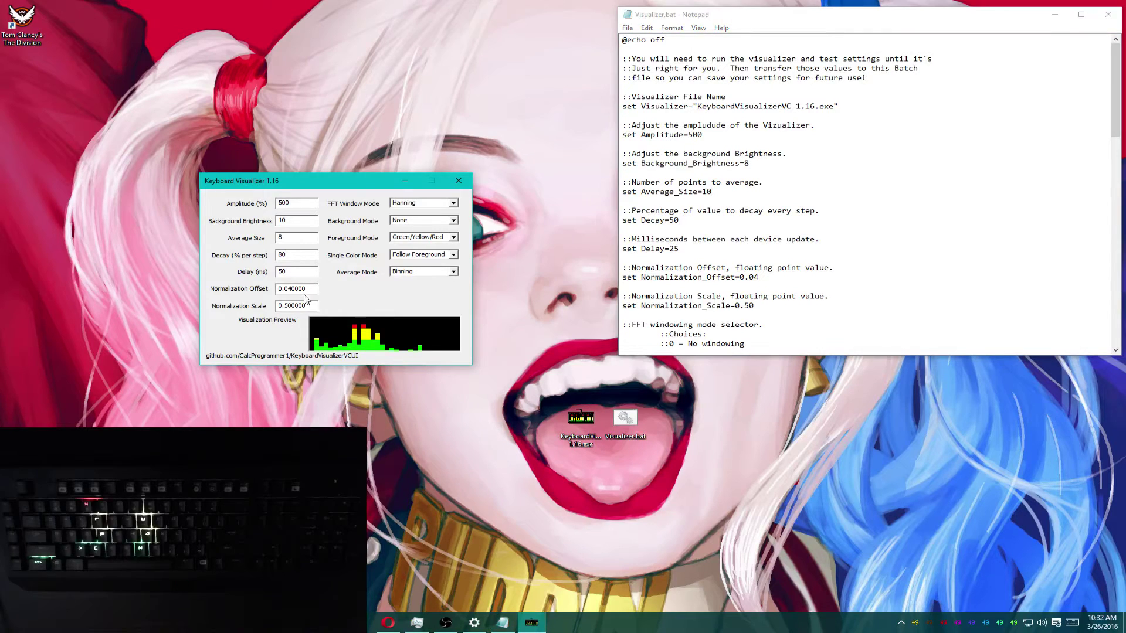
{"action": "left_click", "coordinate": [653, 250]}
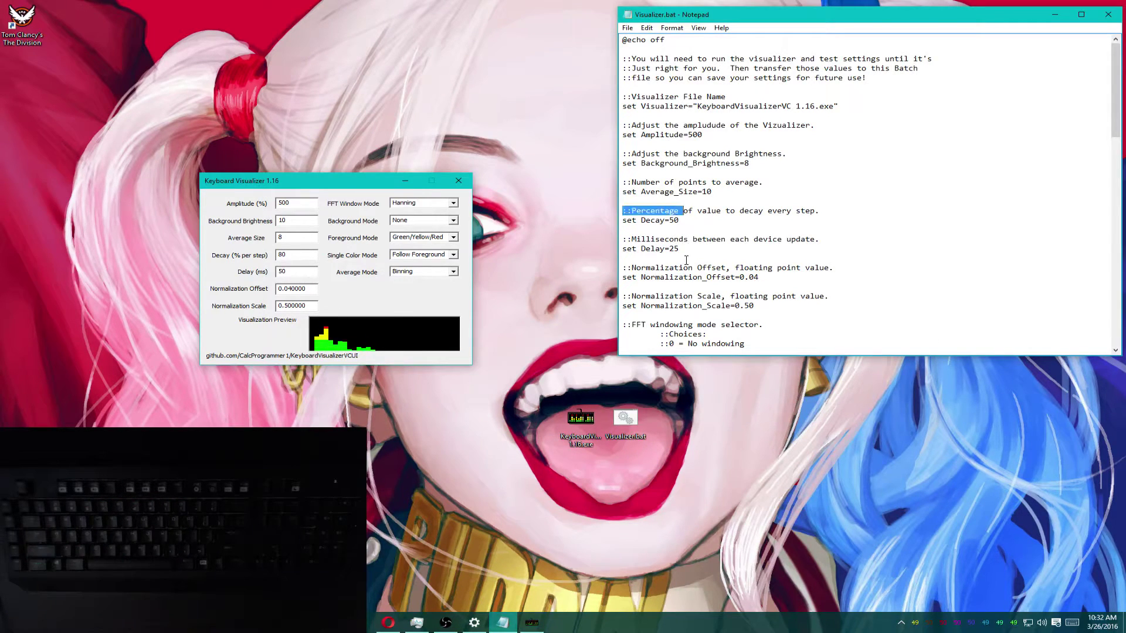
{"action": "double_click", "coordinate": [657, 249]}
Find the Foreground Mode section in the batch file and highlight the number assigned to Foreground_Mode
{"action": "scroll", "coordinate": [780, 322], "scroll_direction": "down", "scroll_amount": 16}
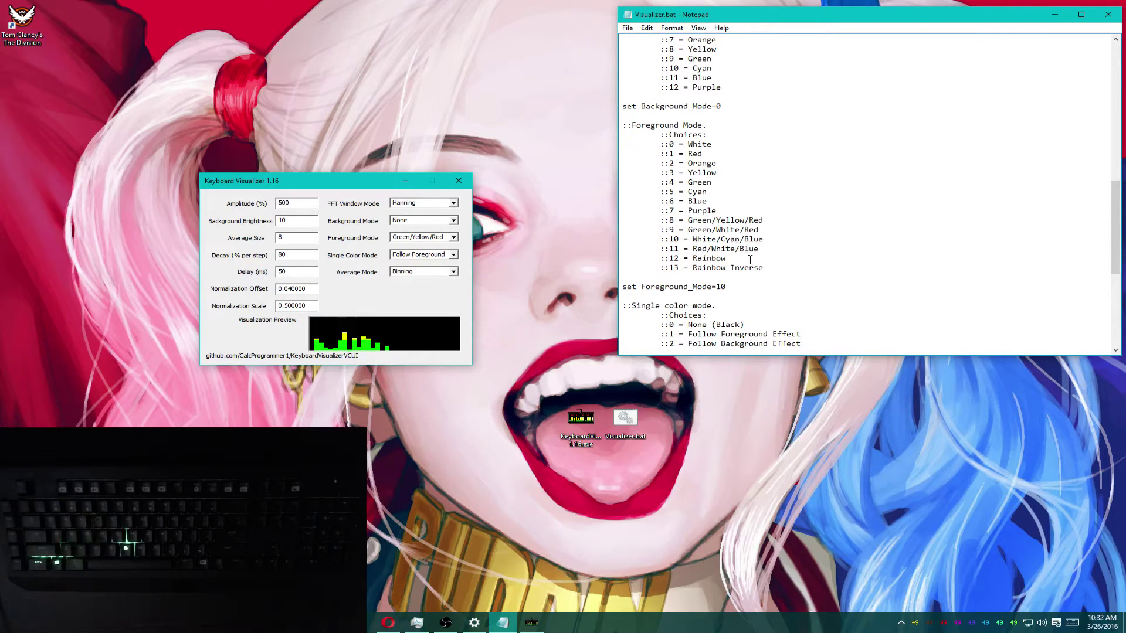
{"action": "double_click", "coordinate": [720, 287]}
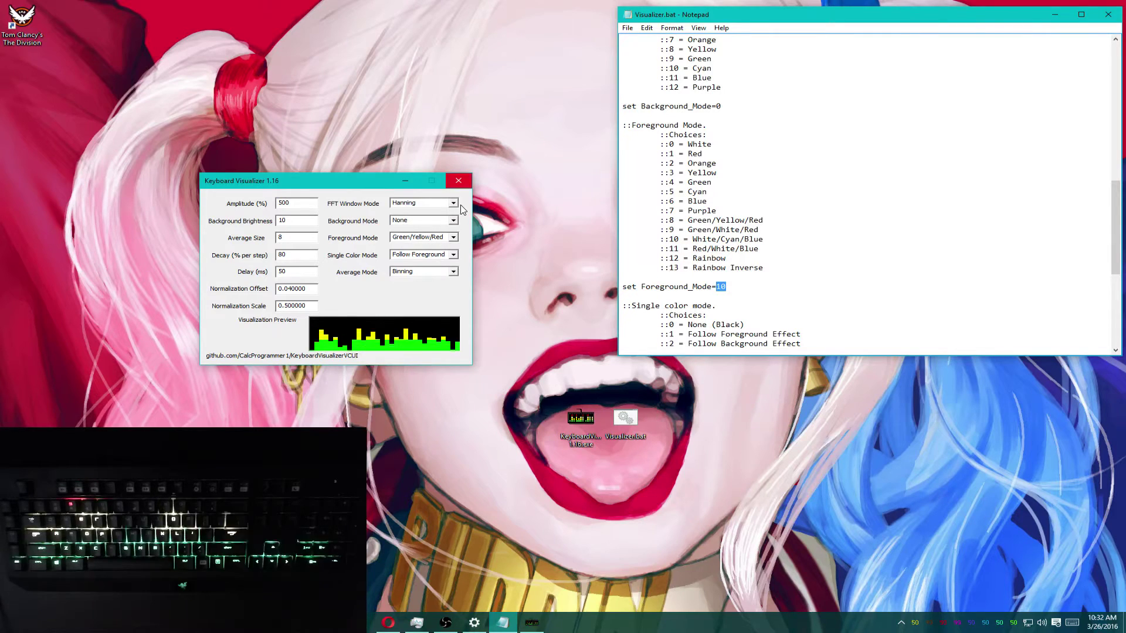
Close Keyboard Visualizer and relaunch it by running Visualizer.bat from the desktop
{"action": "left_click", "coordinate": [458, 181]}
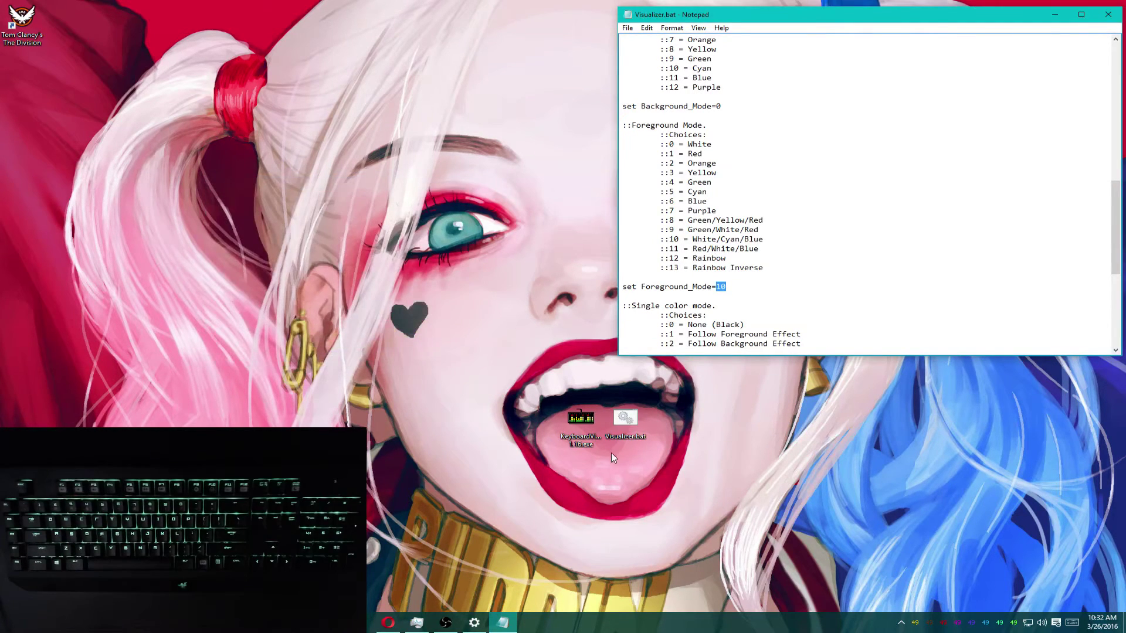
{"action": "left_click", "coordinate": [623, 431]}
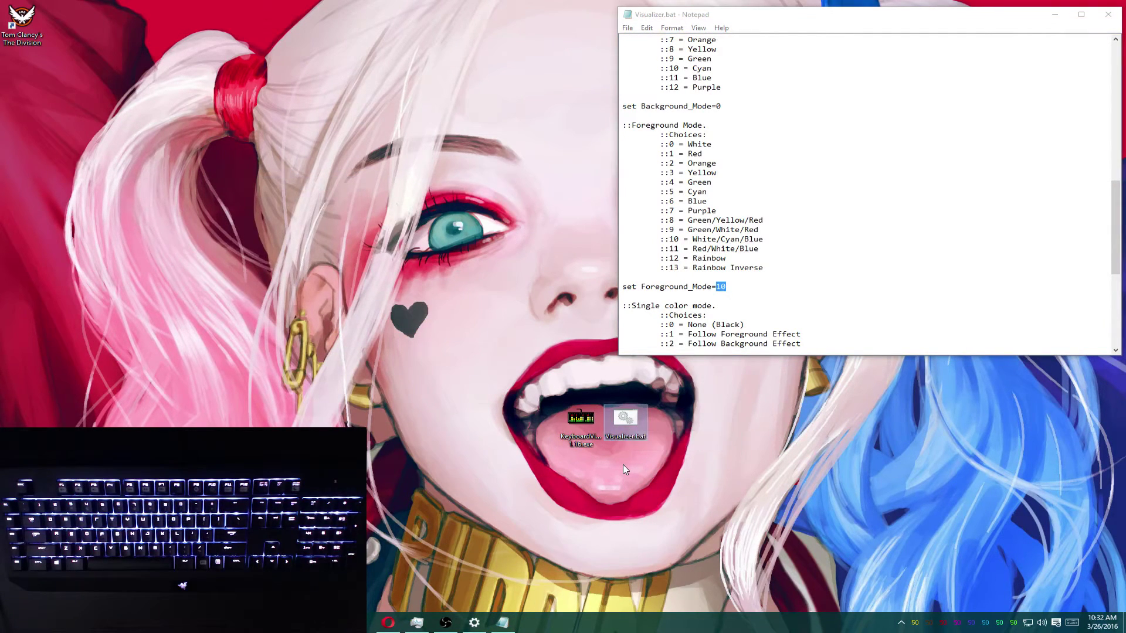
{"action": "key", "text": "Return"}
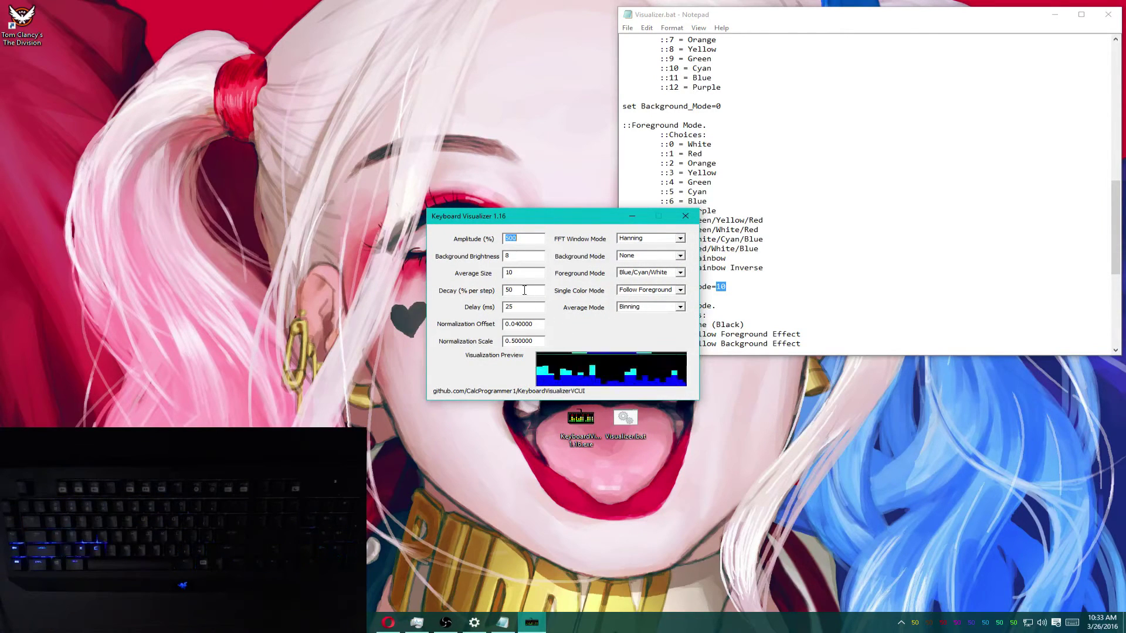
Check the Decay and Delay fields in the relaunched visualizer against the batch file's settings
{"action": "left_click", "coordinate": [525, 289]}
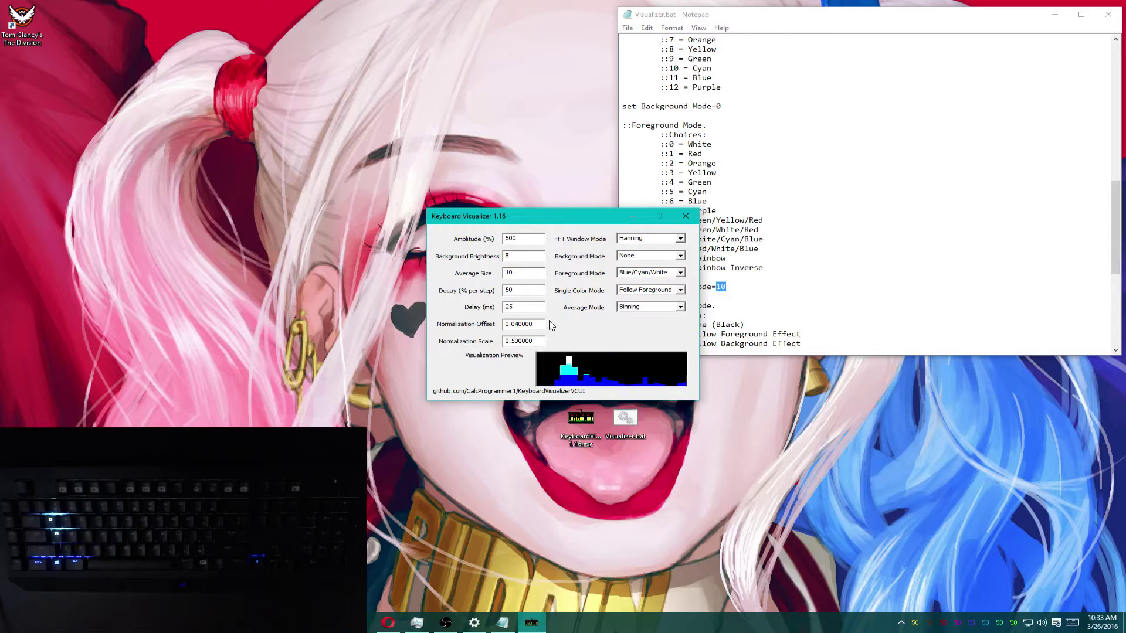
{"action": "key", "text": "Tab"}
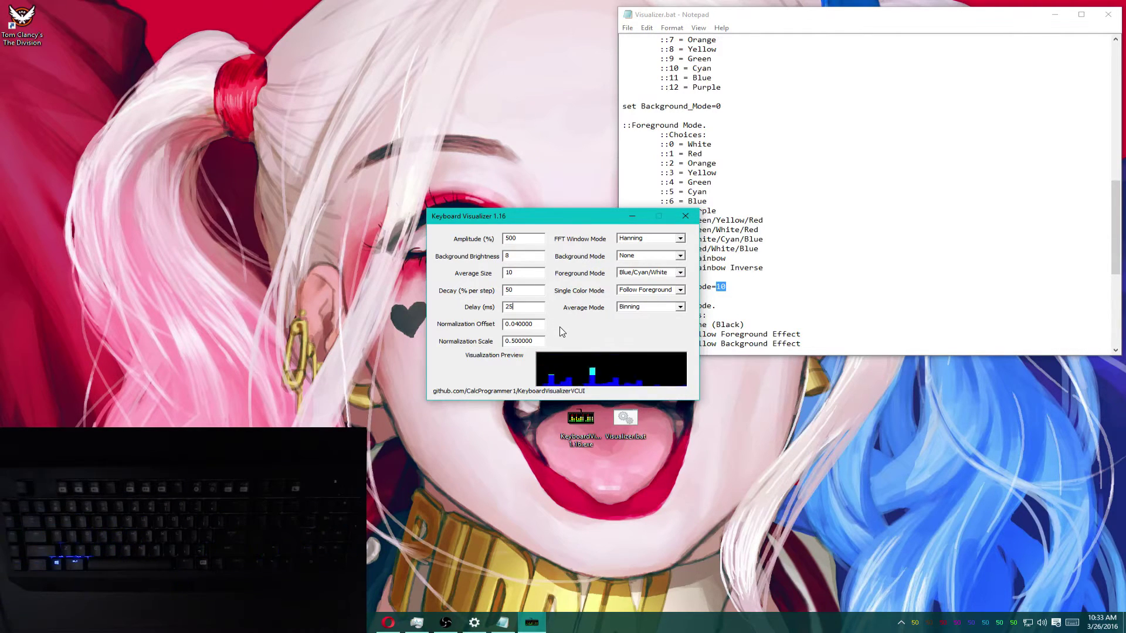